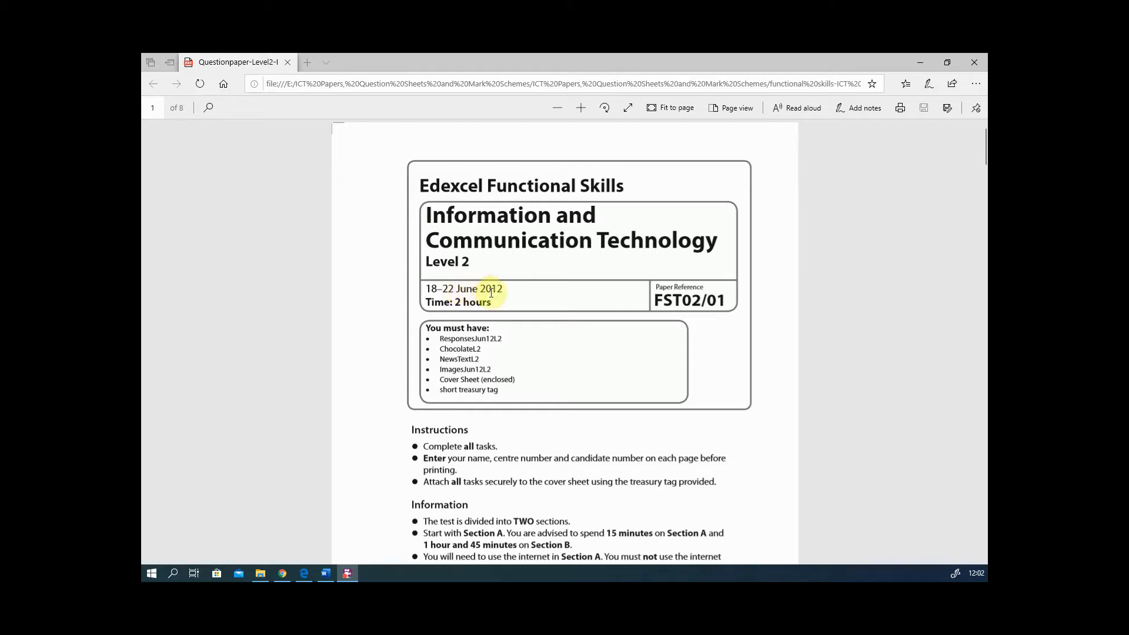
# Read the Task 3 newsletter brief on page 6 of the question paper, including the July issue requirement
pyautogui.scroll(-10, 510, 290)
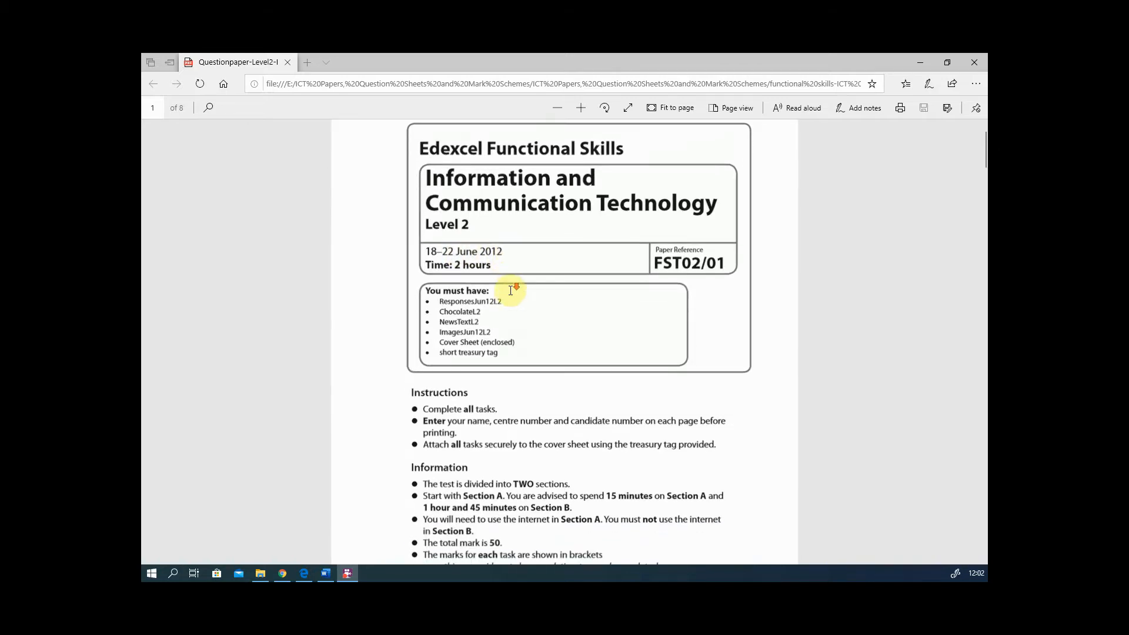
pyautogui.scroll(-15, 512, 295)
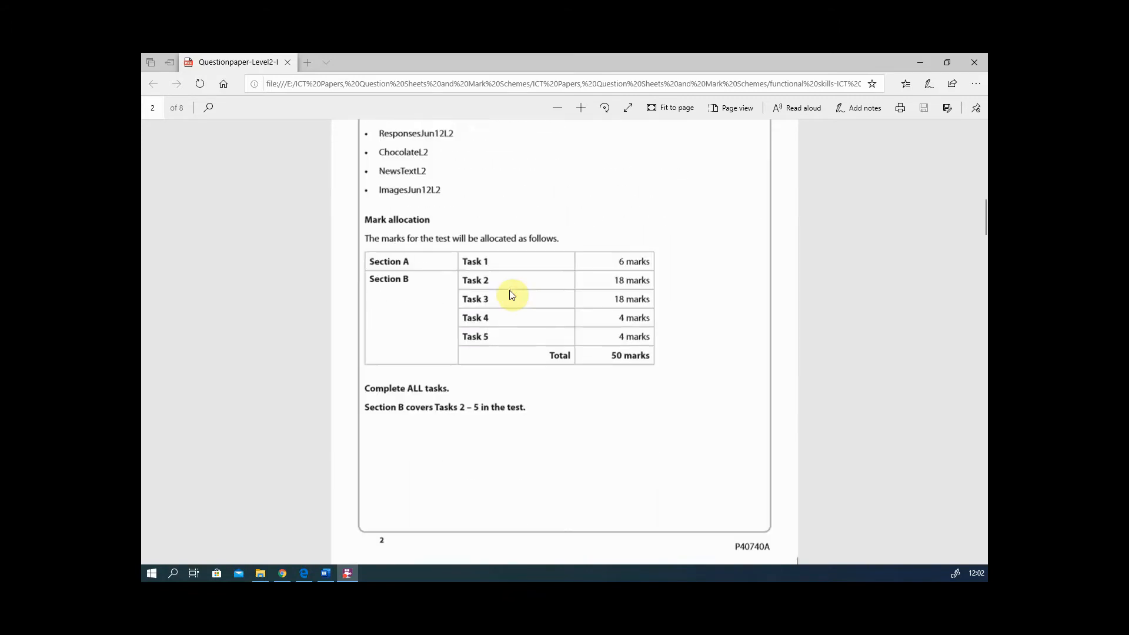
pyautogui.scroll(-15, 511, 294)
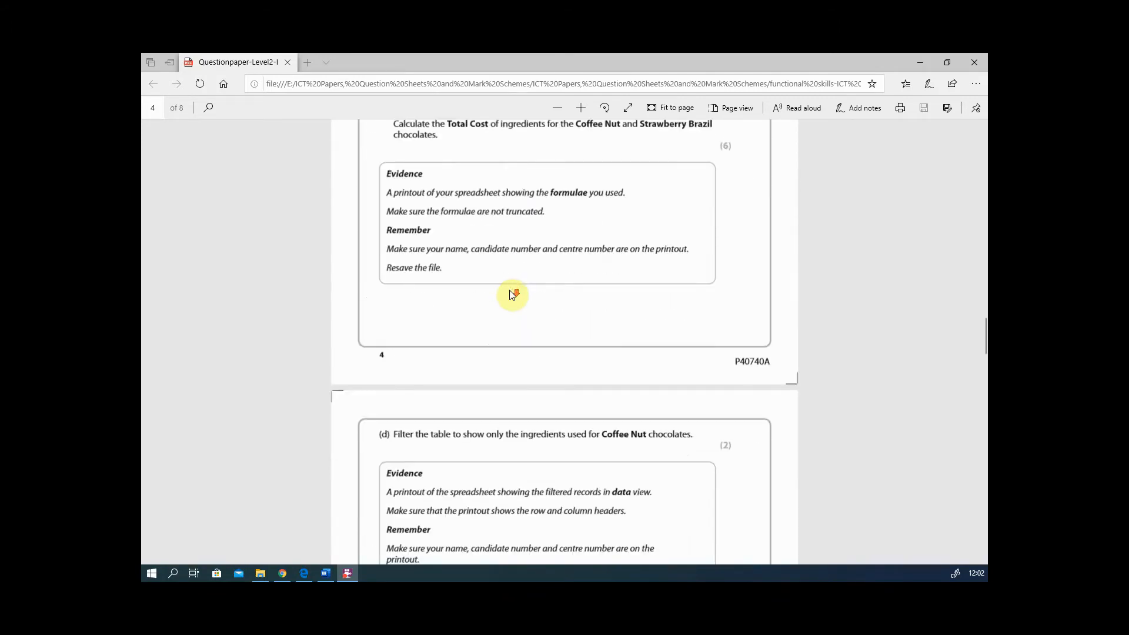
pyautogui.scroll(-3, 511, 294)
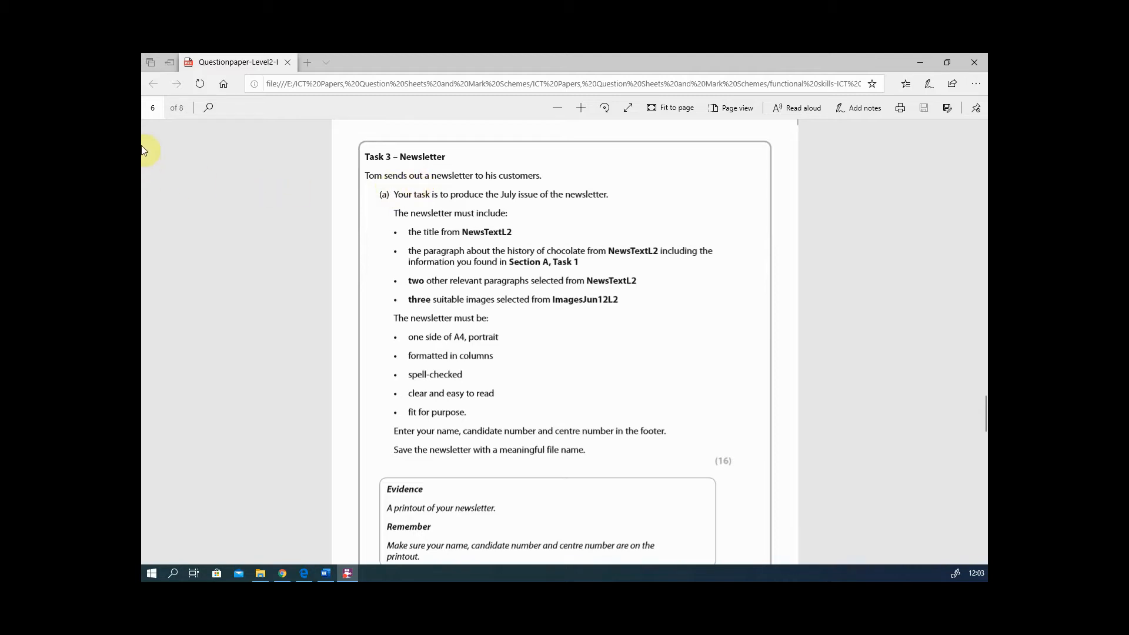
pyautogui.click(401, 177)
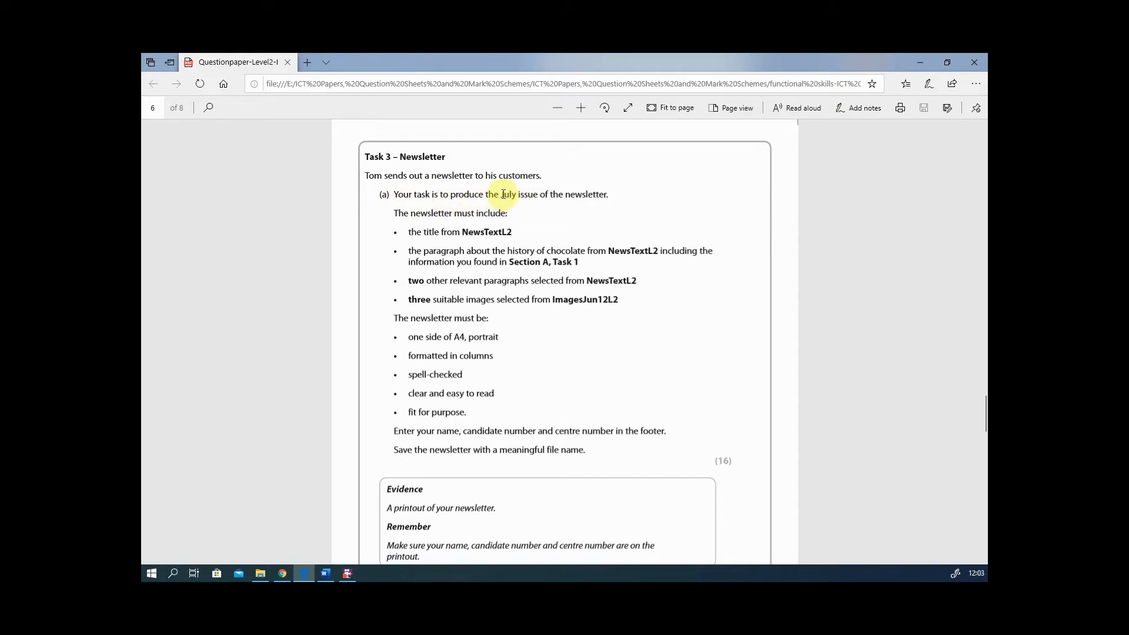
pyautogui.moveTo(501, 198)
pyautogui.mouseDown()
pyautogui.moveTo(517, 197)
pyautogui.moveTo(506, 196)
pyautogui.mouseUp()
pyautogui.click(533, 194)
pyautogui.click(506, 196)
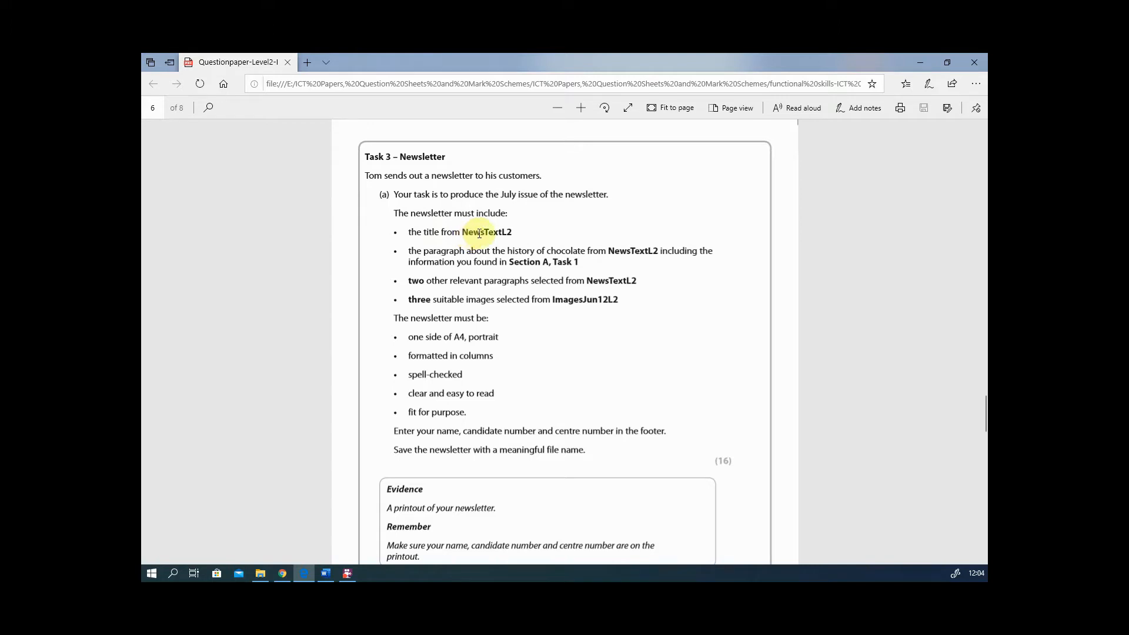
# Switch to File Explorer and list the FINAL DATA FILES JUNE 2012 LEVEL 2 folder in details view
pyautogui.moveTo(268, 579)
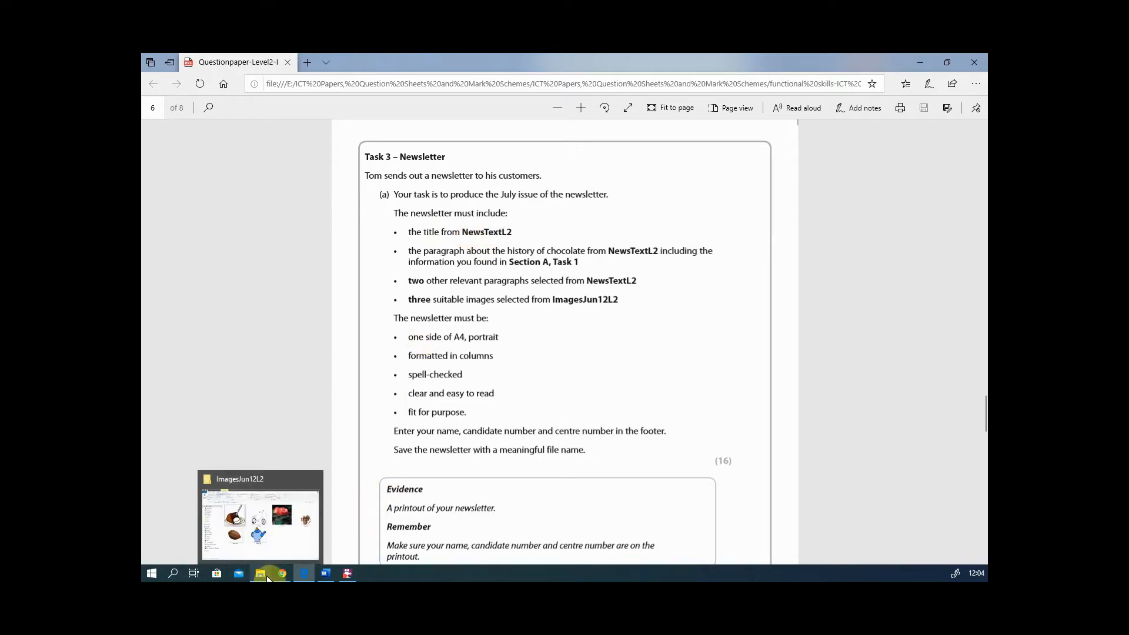
pyautogui.click(280, 551)
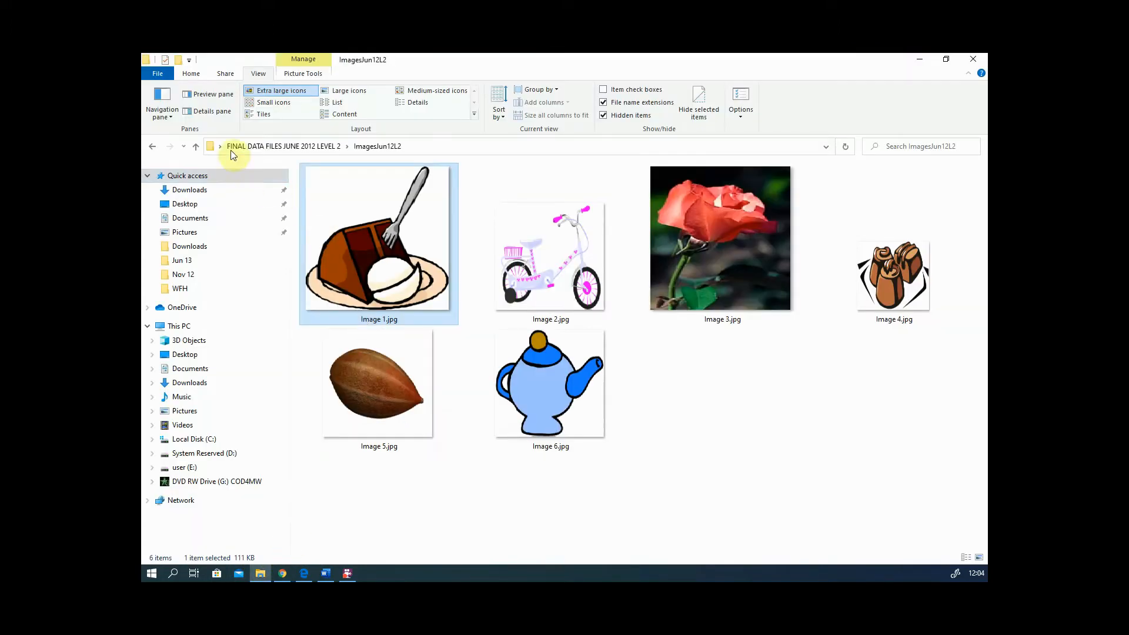
pyautogui.click(413, 102)
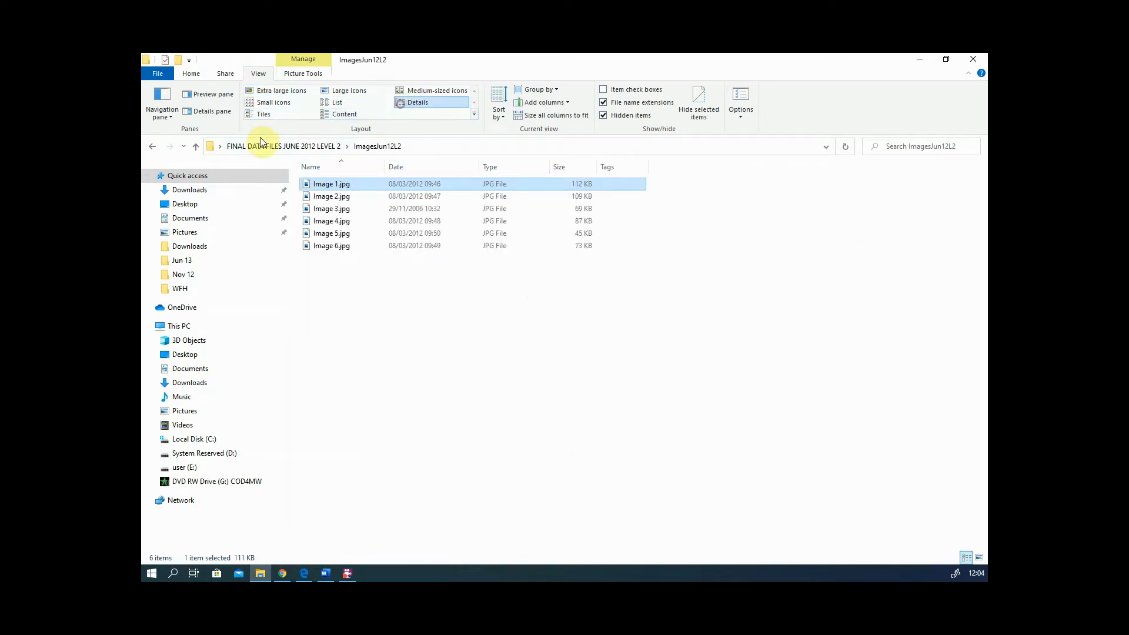
pyautogui.click(195, 146)
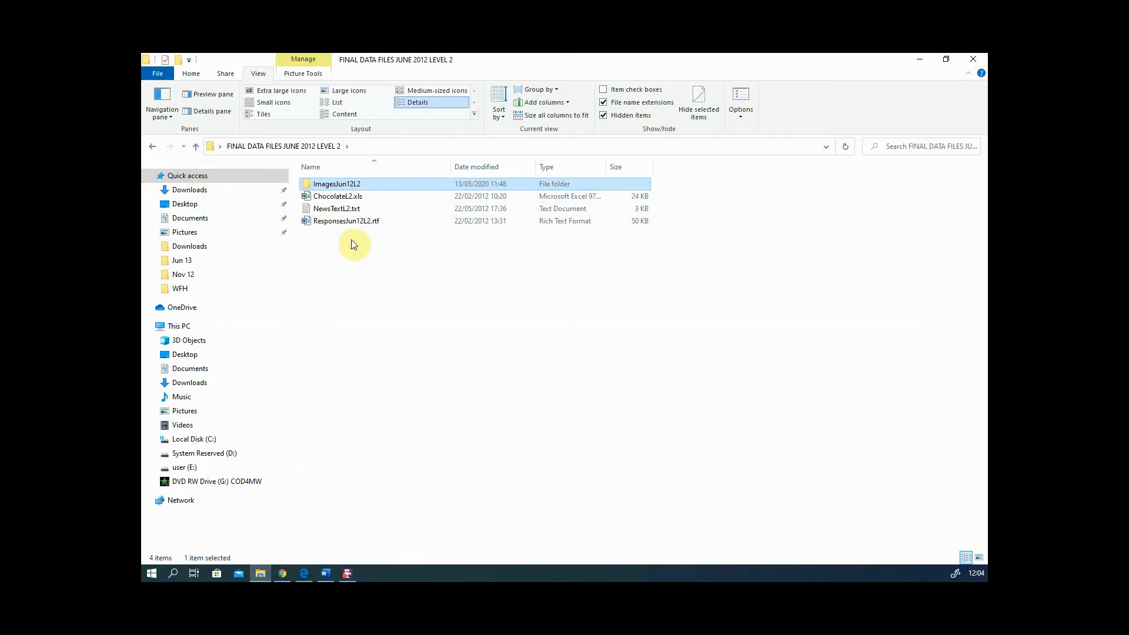
# Open NewsTextL2.txt in a maximised window and turn on word wrap to read its full paragraphs
pyautogui.doubleClick(336, 209)
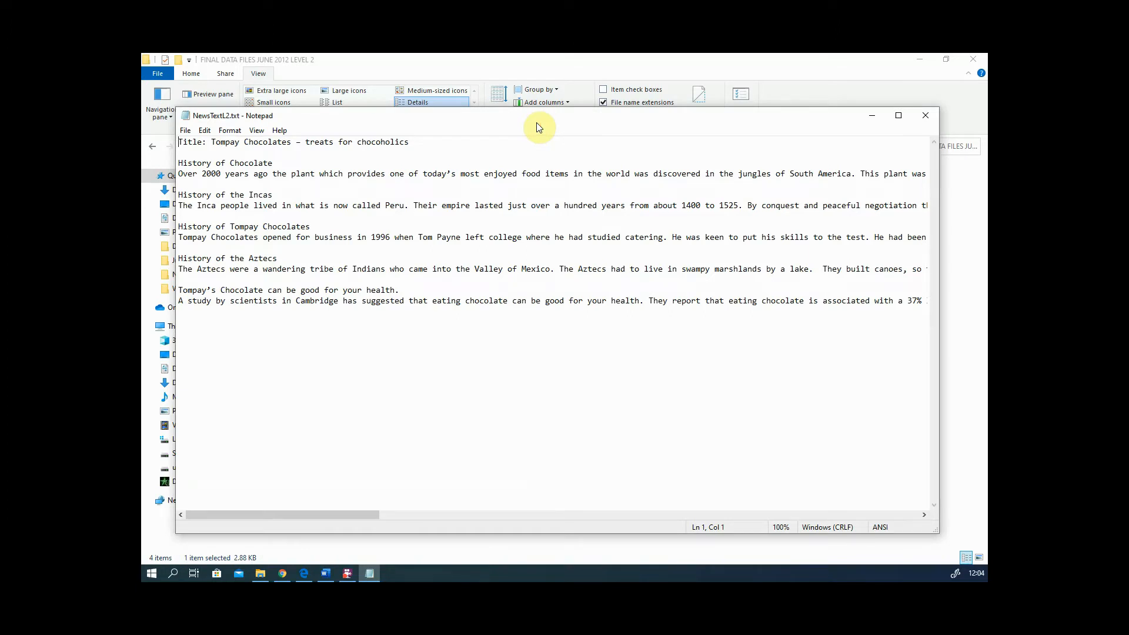
pyautogui.click(899, 115)
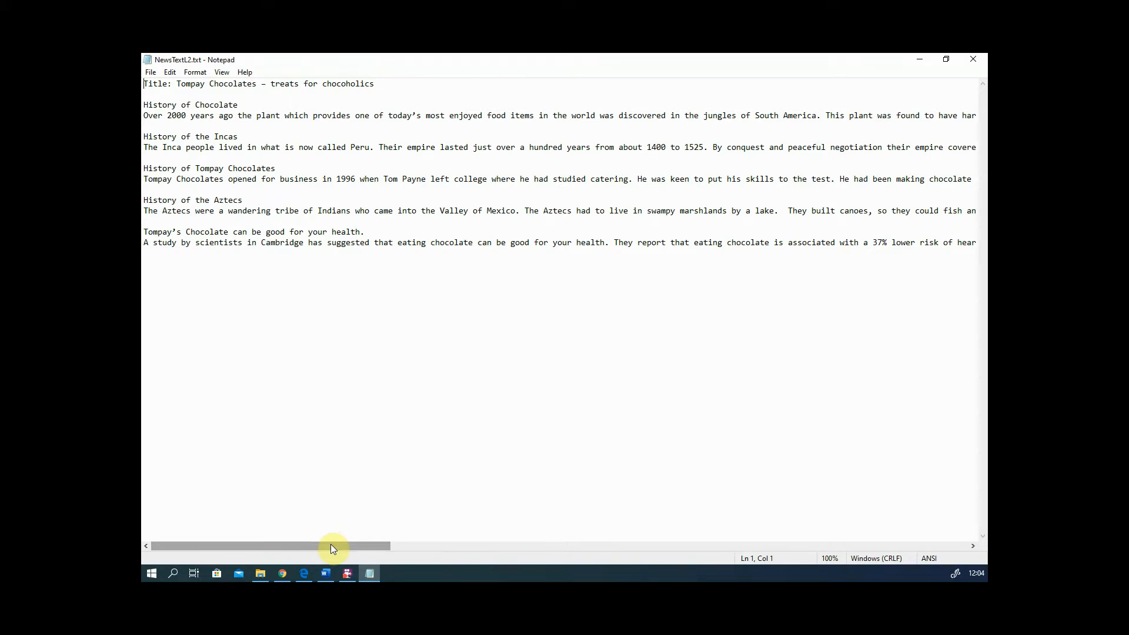
pyautogui.moveTo(330, 545); pyautogui.dragTo(323, 517)
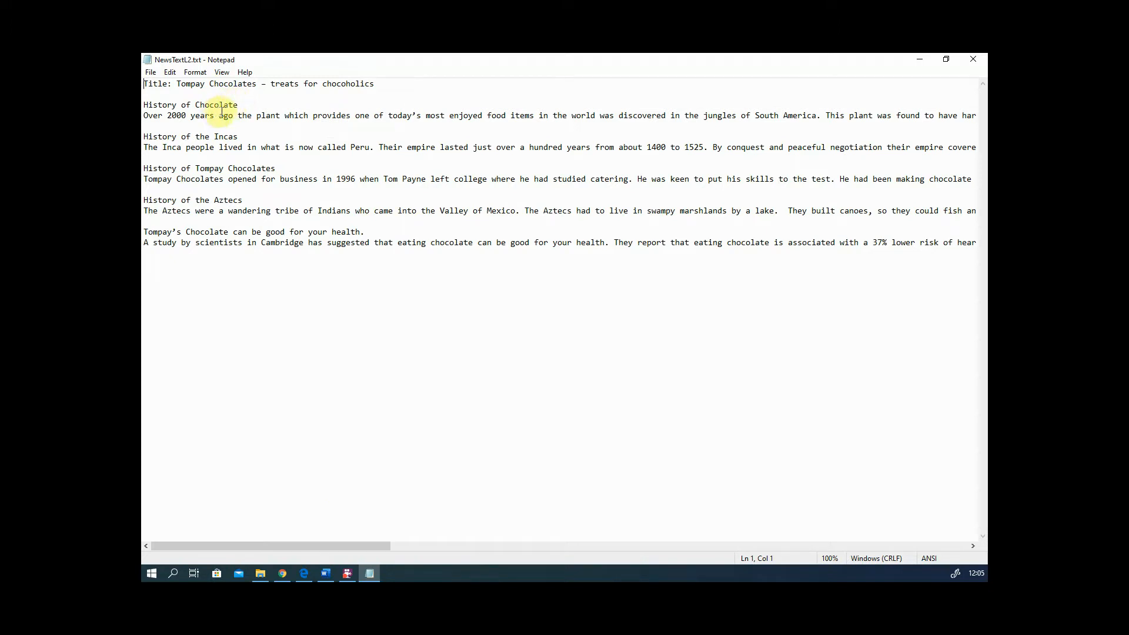
pyautogui.click(198, 73)
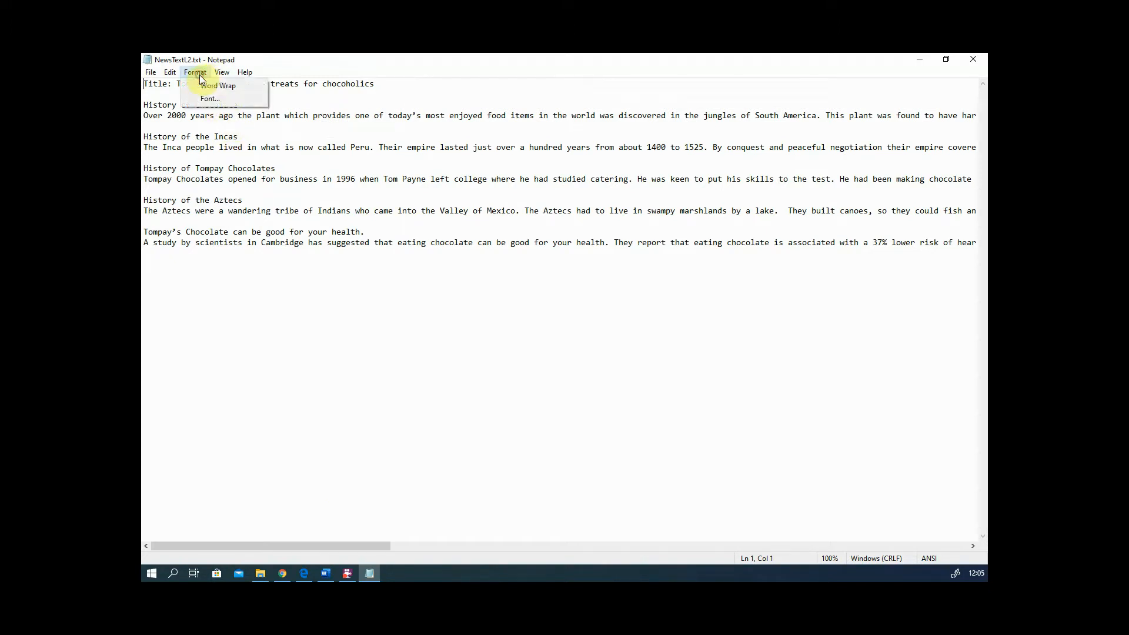
pyautogui.click(232, 87)
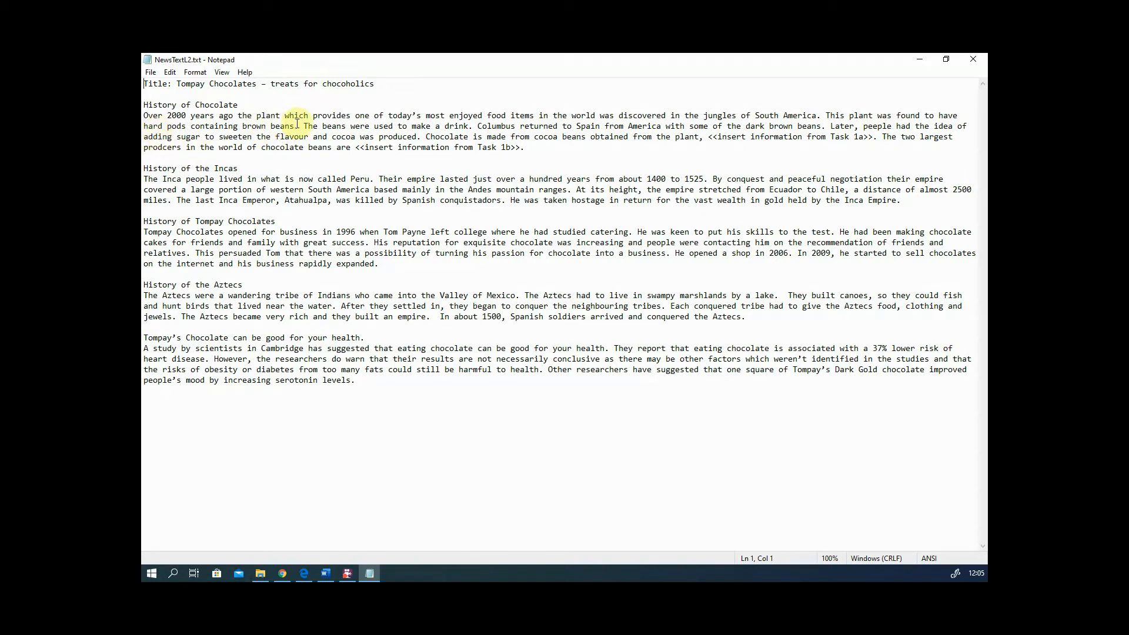
pyautogui.click(323, 295)
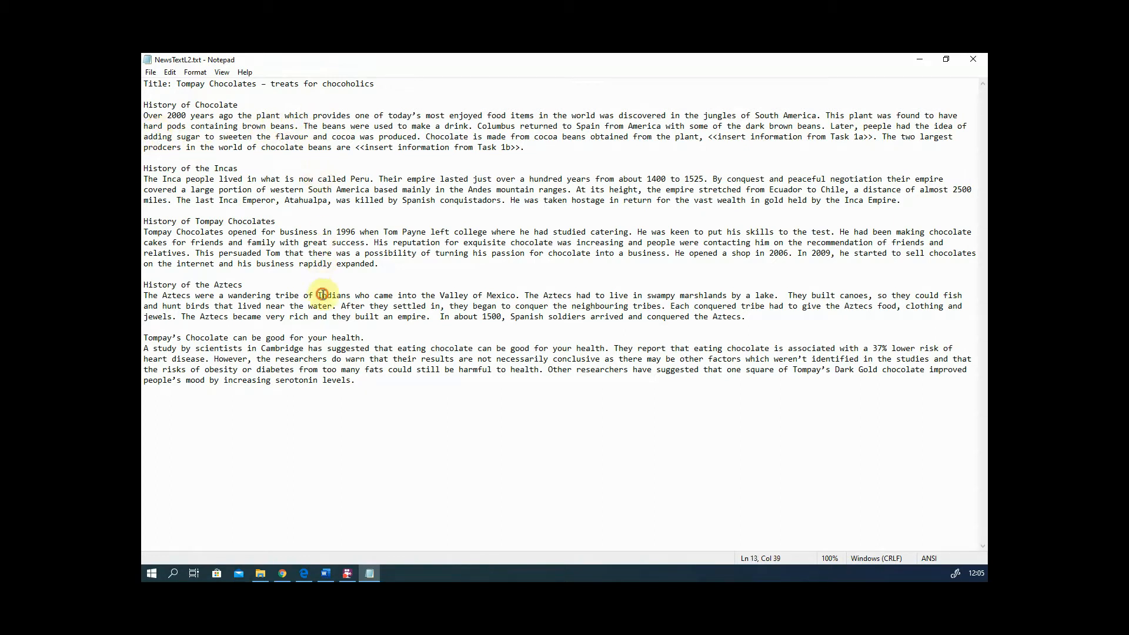
pyautogui.click(319, 128)
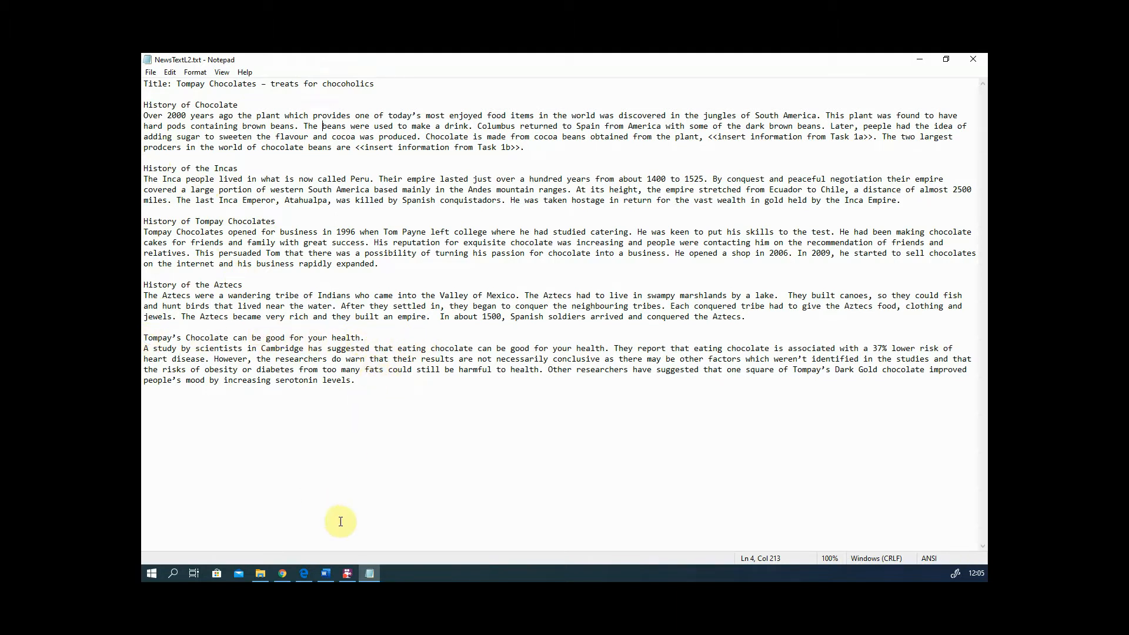
# Check the newsletter brief, then review the plant name and two countries answered for Task 1 in ResponsesJun12L2.rtf in Word
pyautogui.click(371, 575)
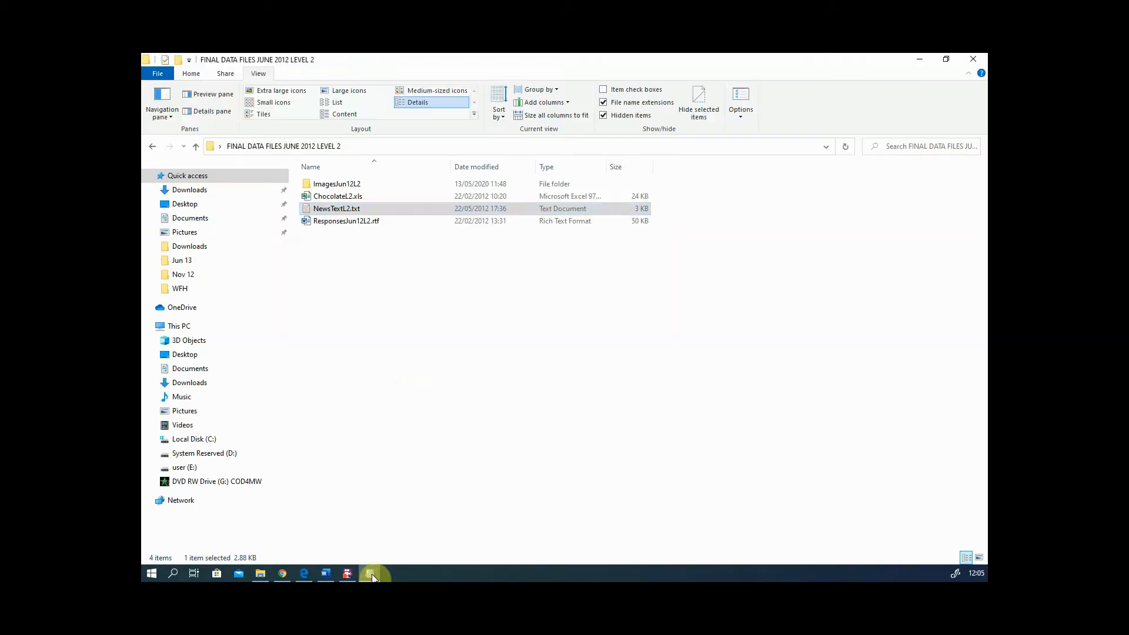
pyautogui.click(300, 571)
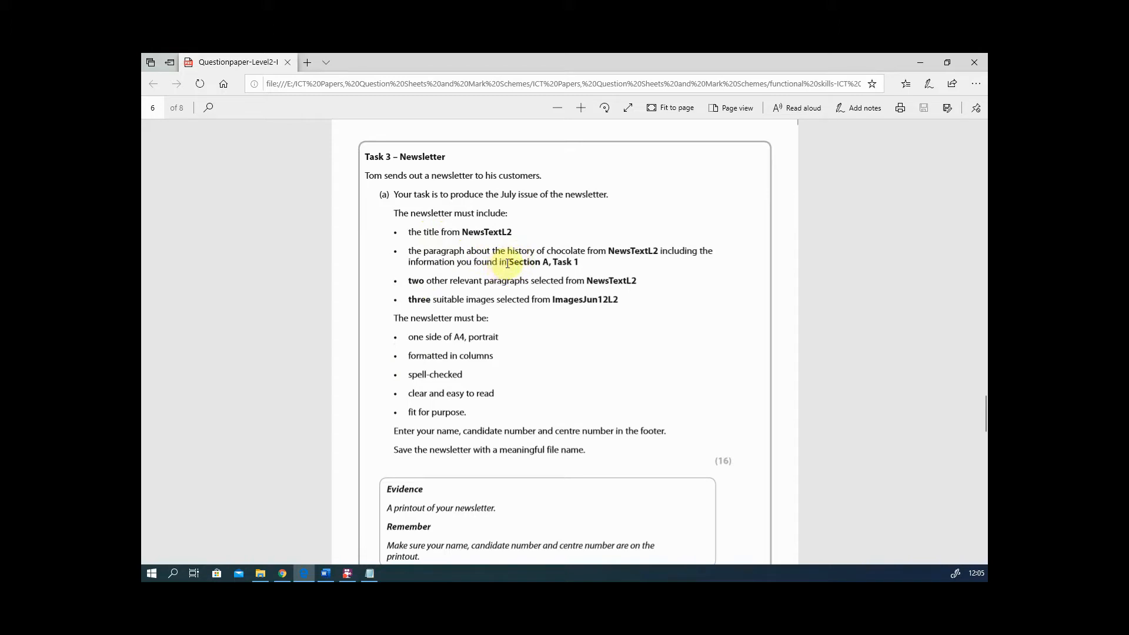
pyautogui.click(331, 571)
pyautogui.scroll(1, 504, 332)
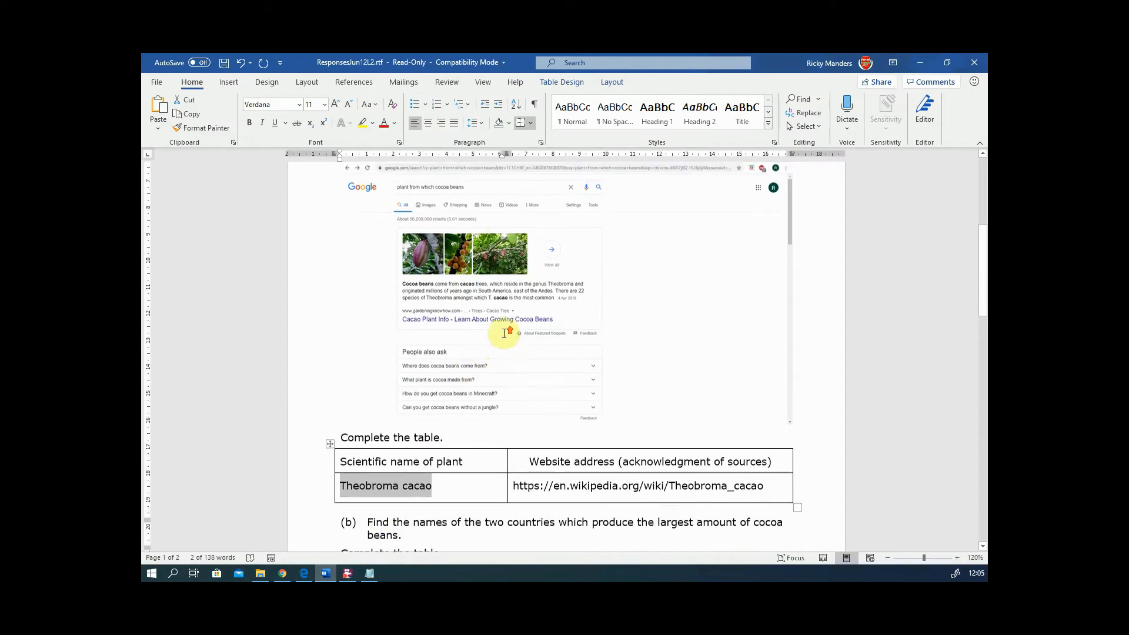
pyautogui.scroll(3, 504, 333)
pyautogui.scroll(-5, 505, 333)
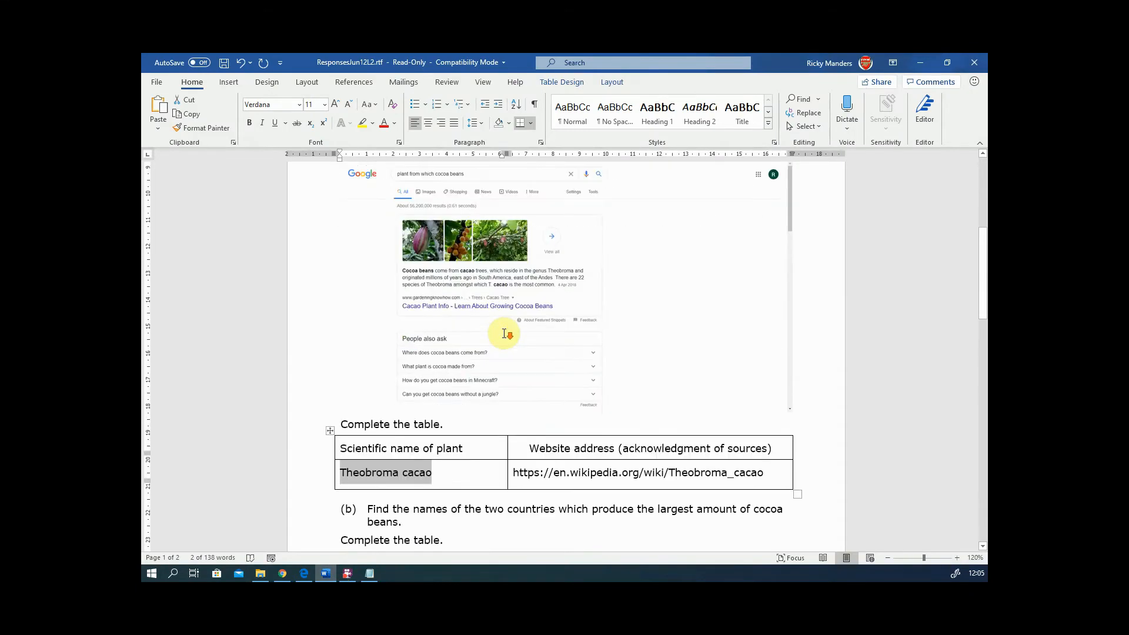
pyautogui.click(443, 366)
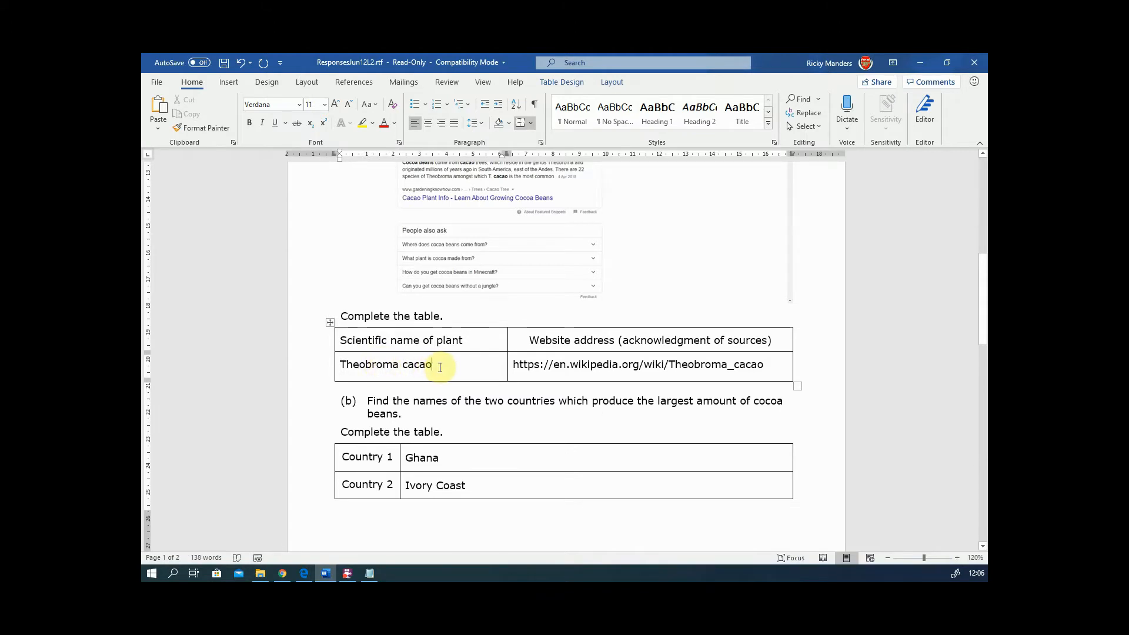
pyautogui.scroll(-1, 440, 366)
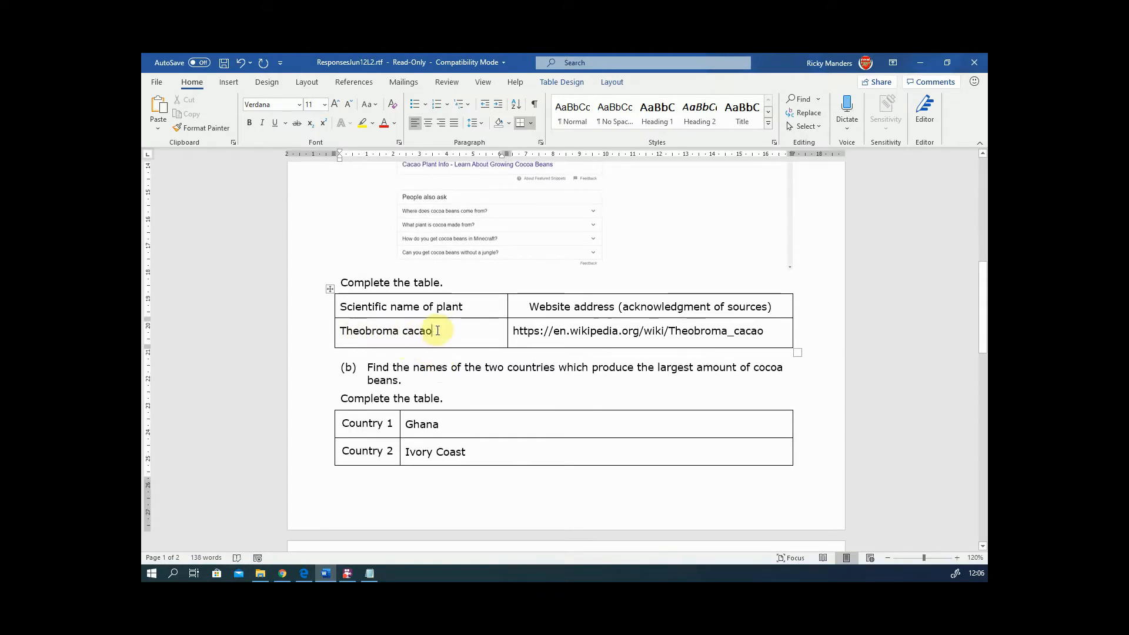
pyautogui.scroll(-1, 456, 374)
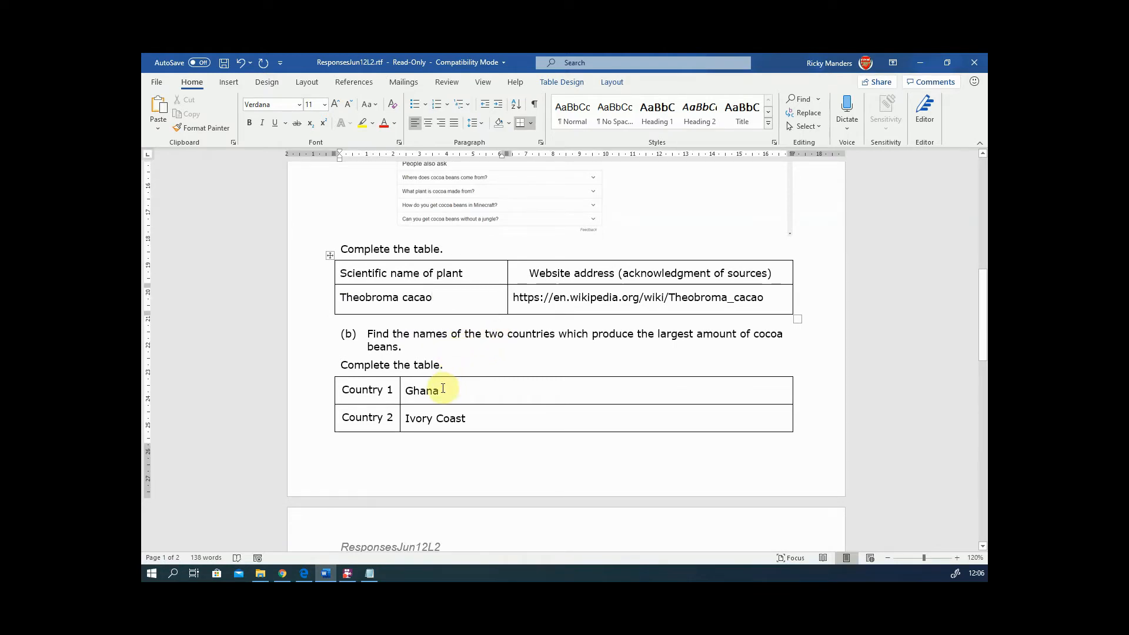
pyautogui.click(467, 418)
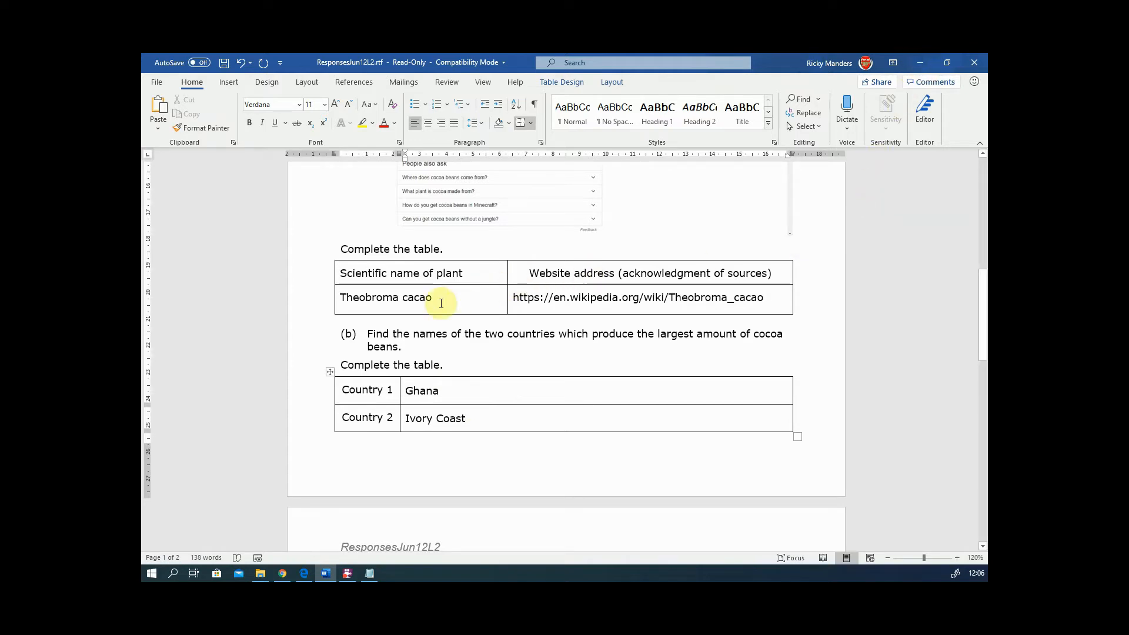
# Copy the plant's scientific name, Theobroma cacao, from the table in the responses document
pyautogui.moveTo(440, 303); pyautogui.dragTo(359, 297)
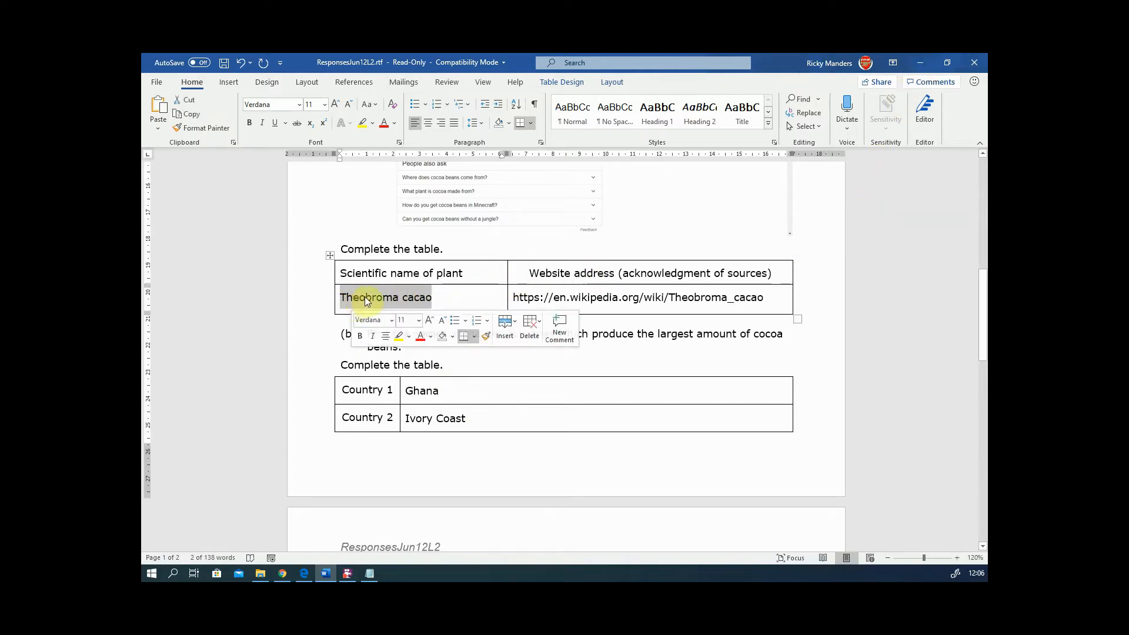
pyautogui.rightClick(365, 296)
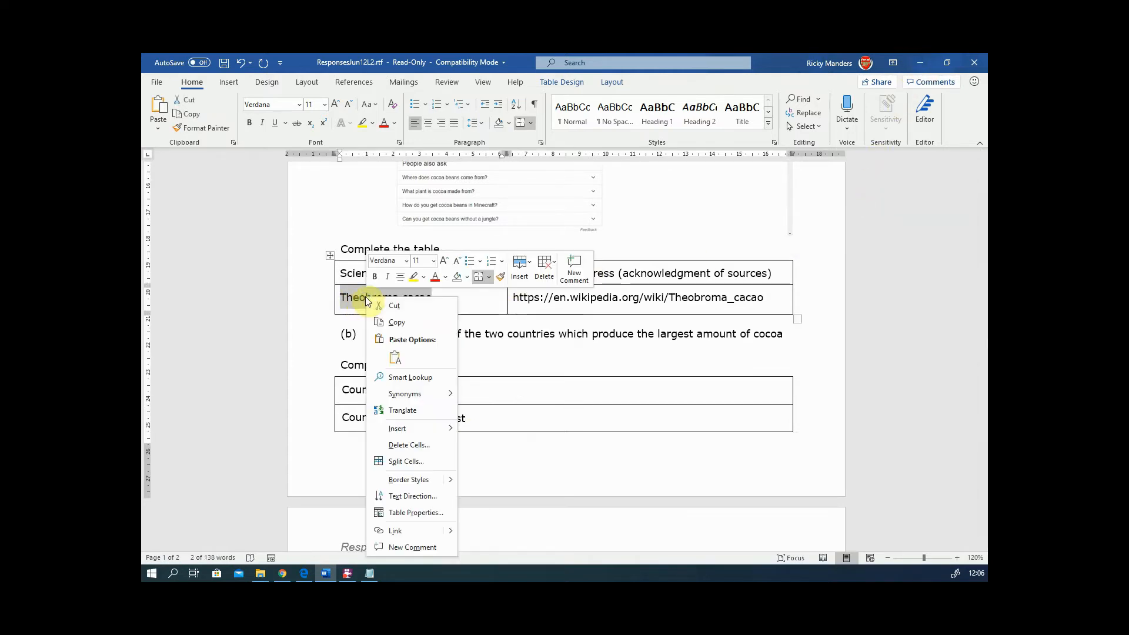
pyautogui.click(398, 322)
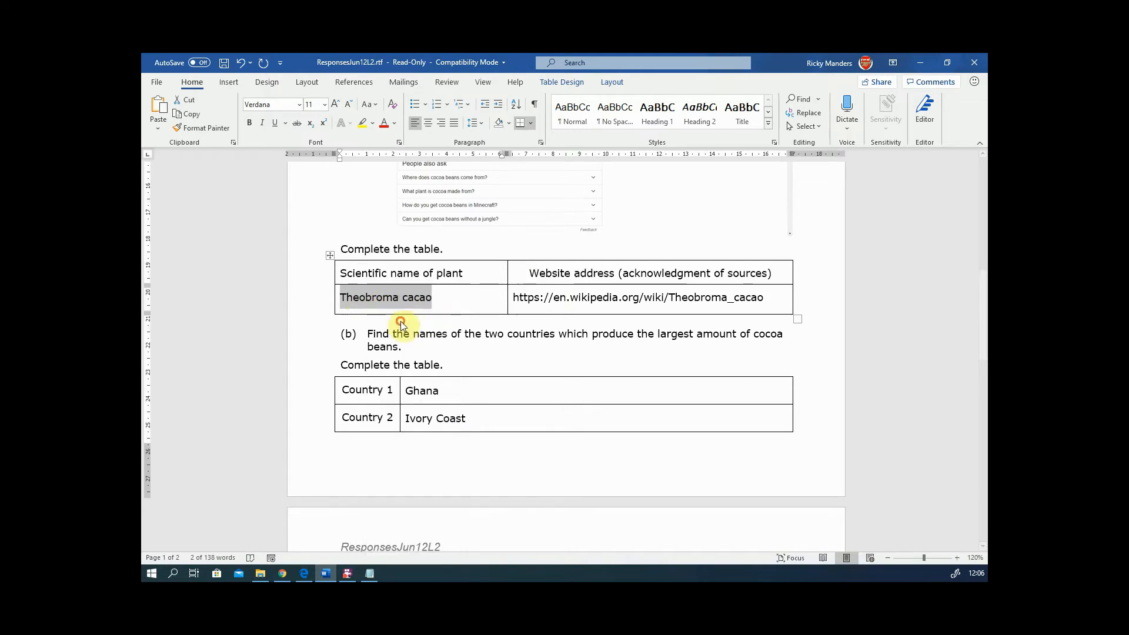
# Reread the brief's two relevant paragraphs requirement and compare it with the section headings in NewsTextL2.txt in Notepad
pyautogui.click(921, 63)
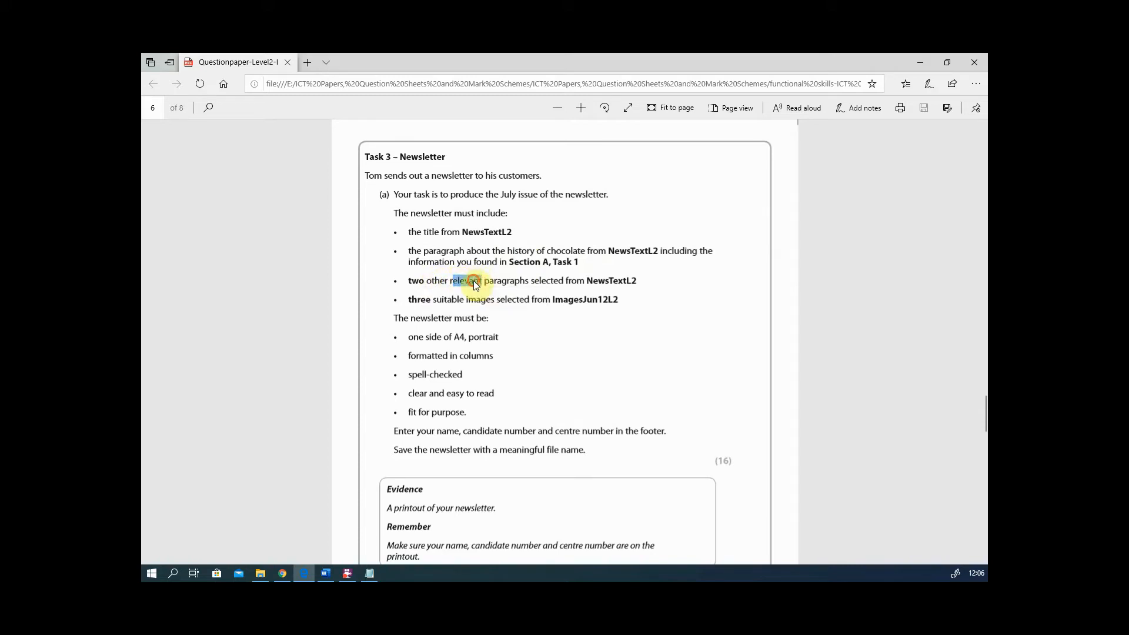
pyautogui.moveTo(450, 282); pyautogui.dragTo(479, 285)
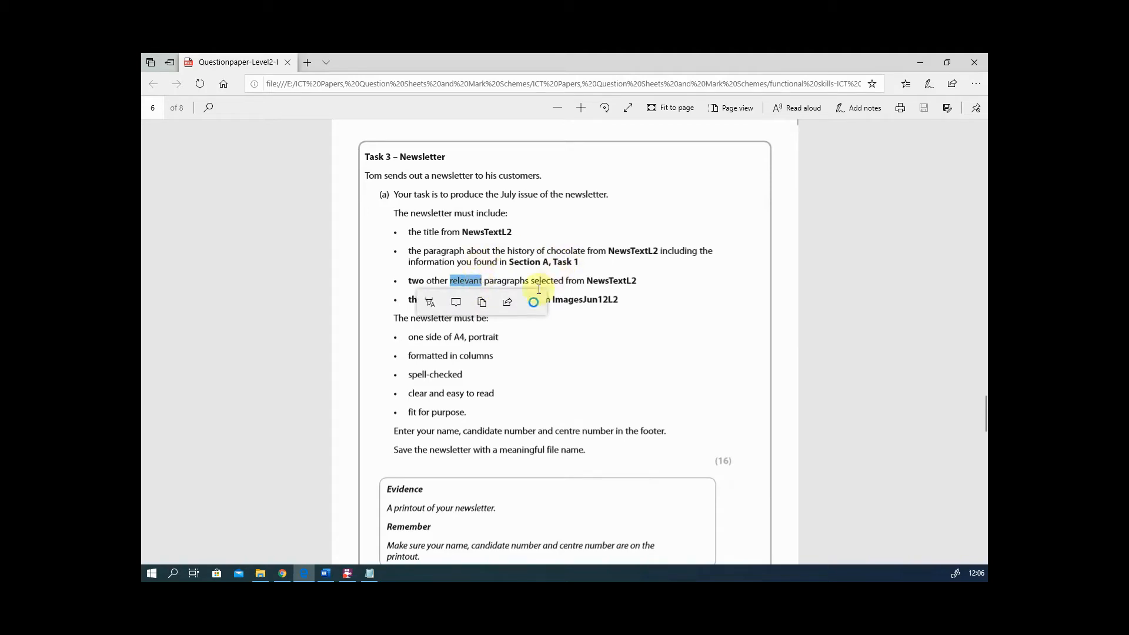
pyautogui.click(368, 574)
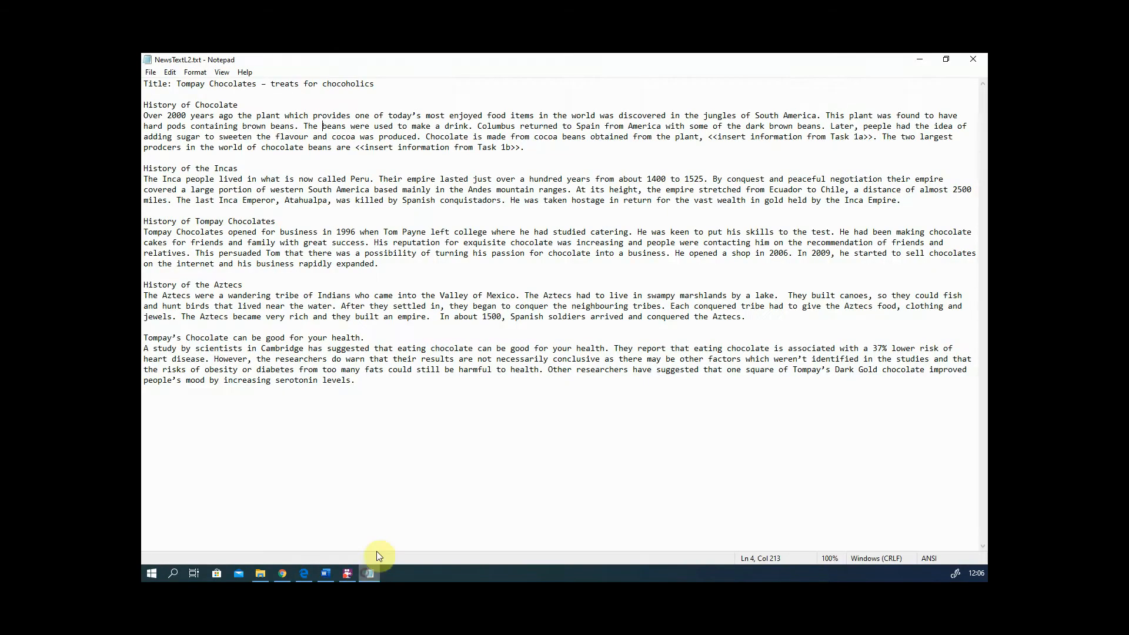
pyautogui.click(164, 104)
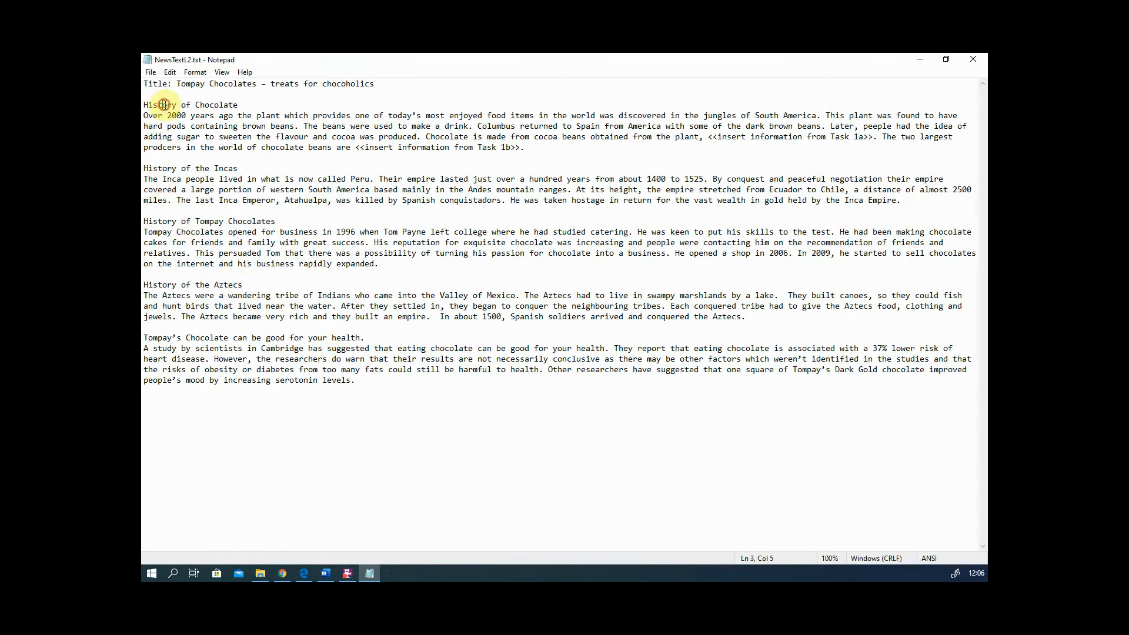
pyautogui.moveTo(164, 105); pyautogui.dragTo(147, 95)
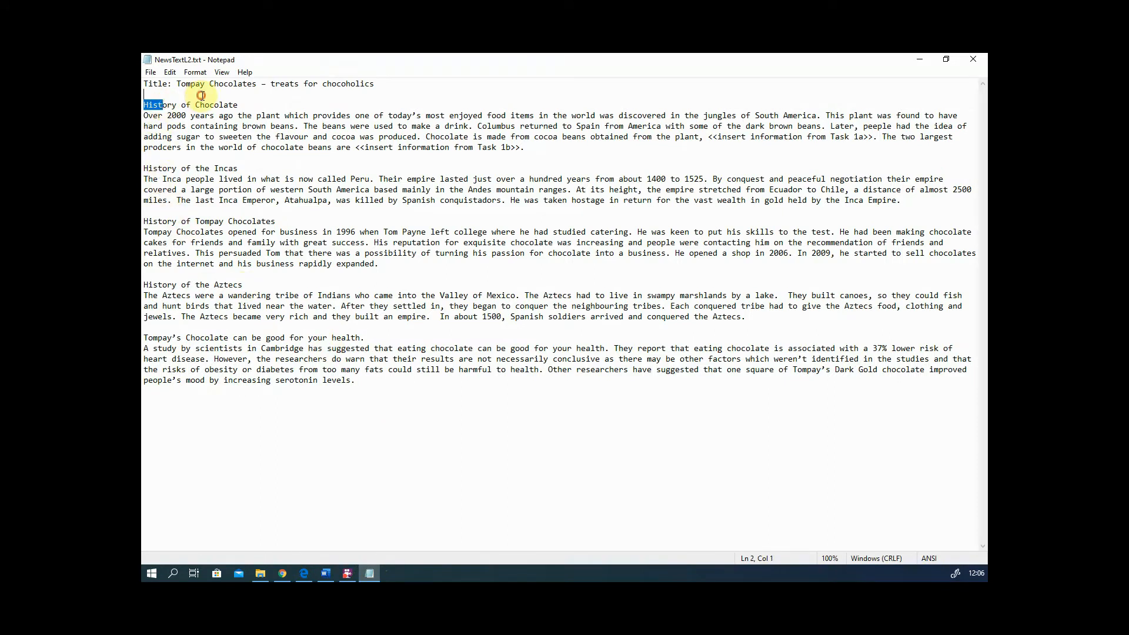
pyautogui.click(190, 219)
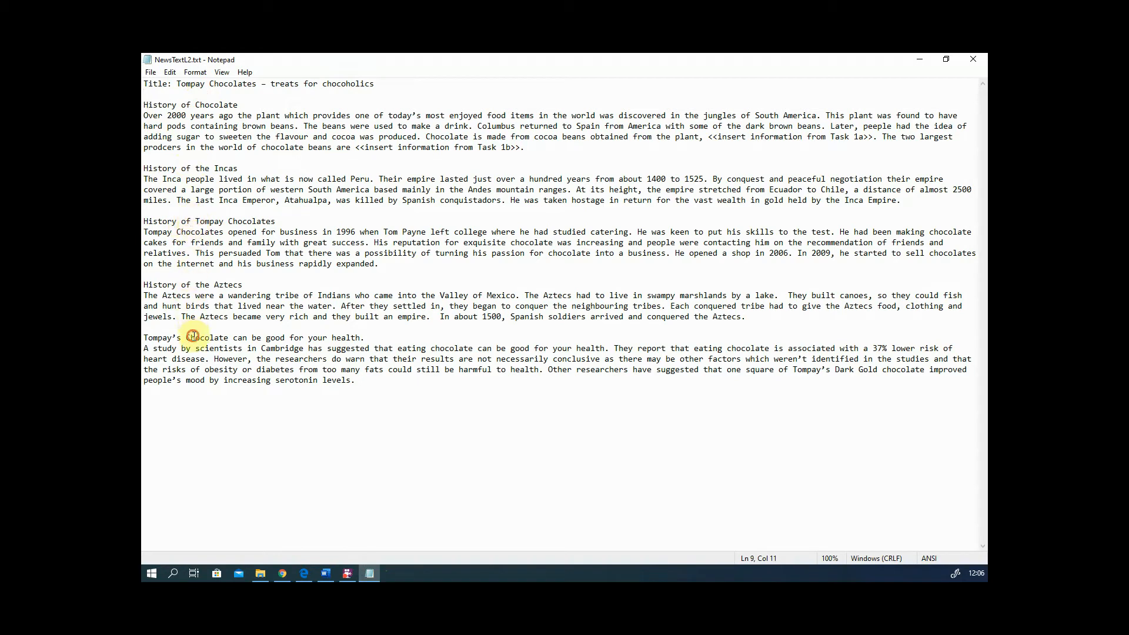
pyautogui.click(211, 221)
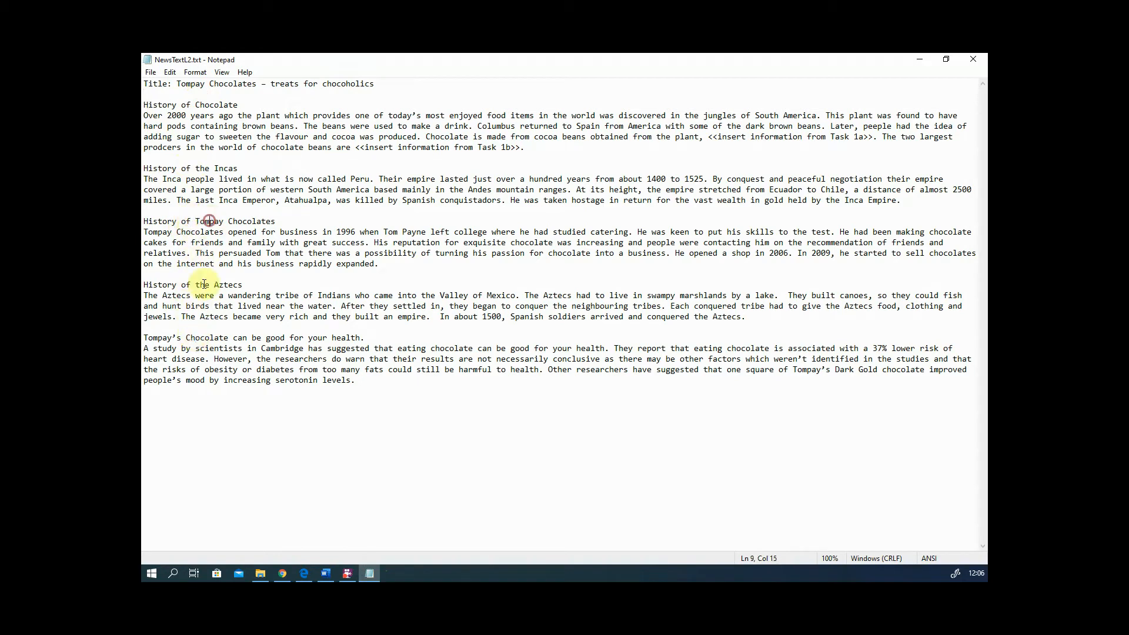
# Replace the Task 1a placeholder in the History of Chocolate paragraph with the copied plant name, Theobroma cacao
pyautogui.click(204, 339)
pyautogui.click(214, 222)
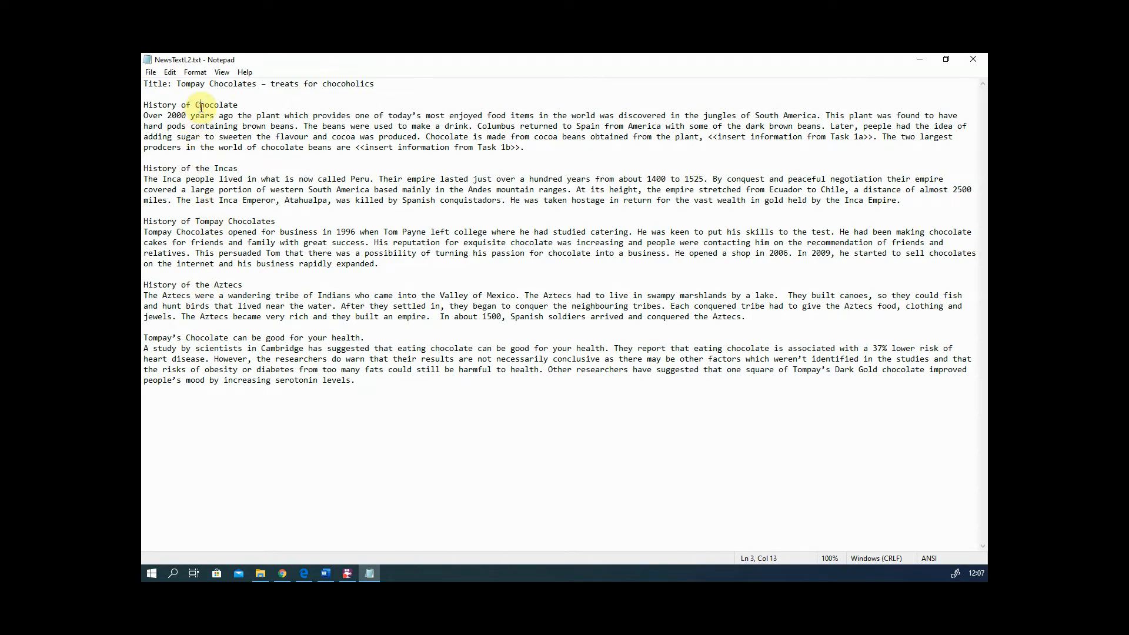
pyautogui.click(708, 136)
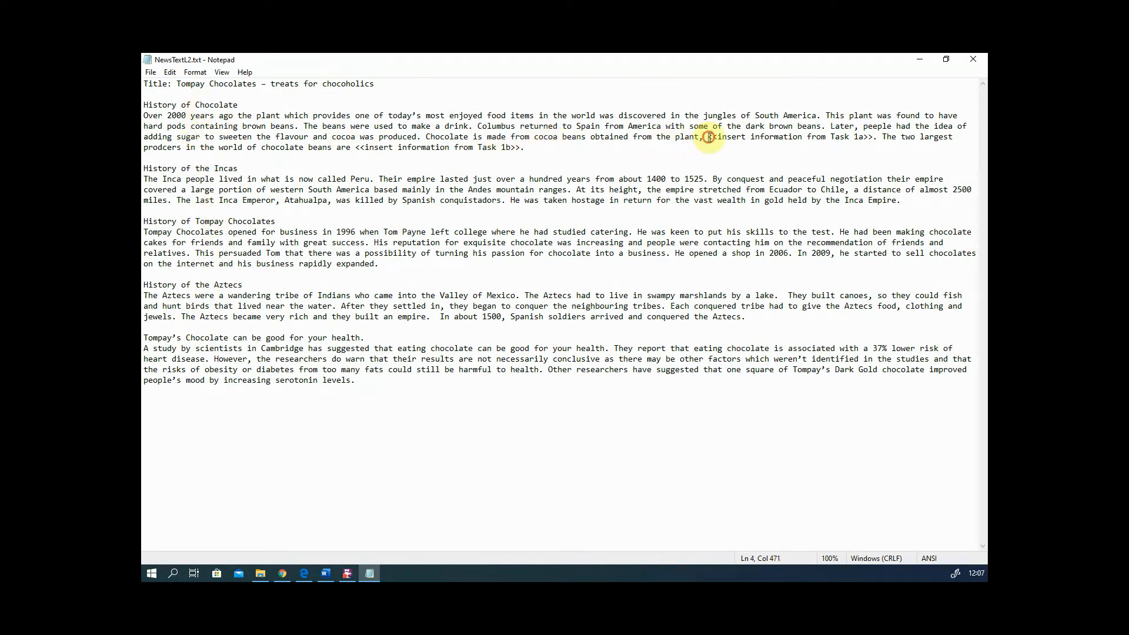
pyautogui.moveTo(709, 136); pyautogui.dragTo(869, 138)
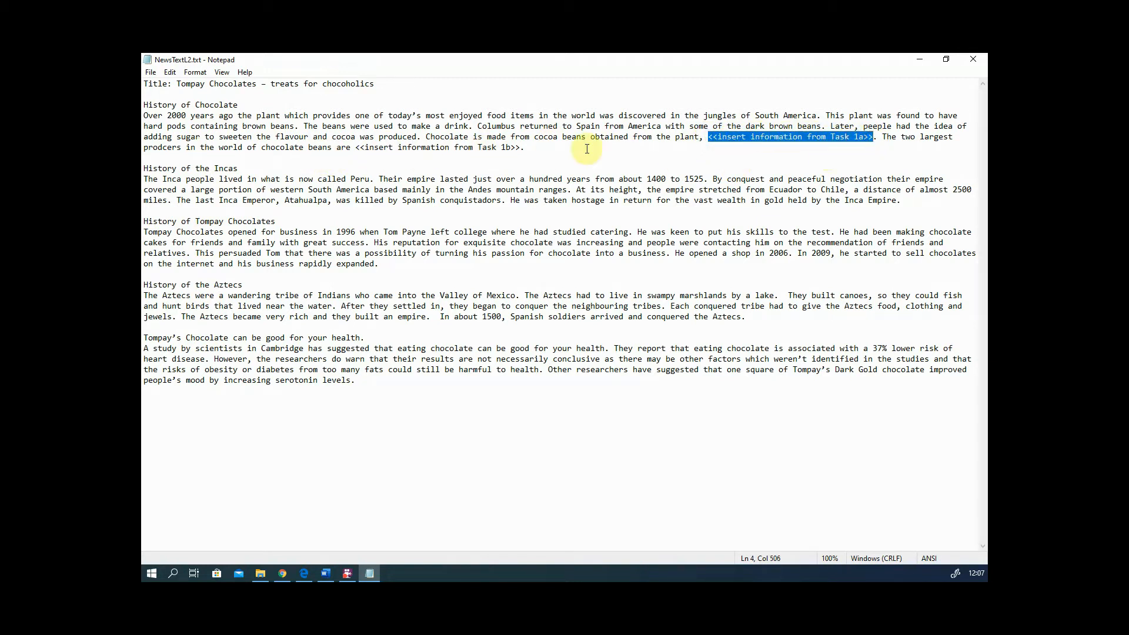
pyautogui.click(402, 148)
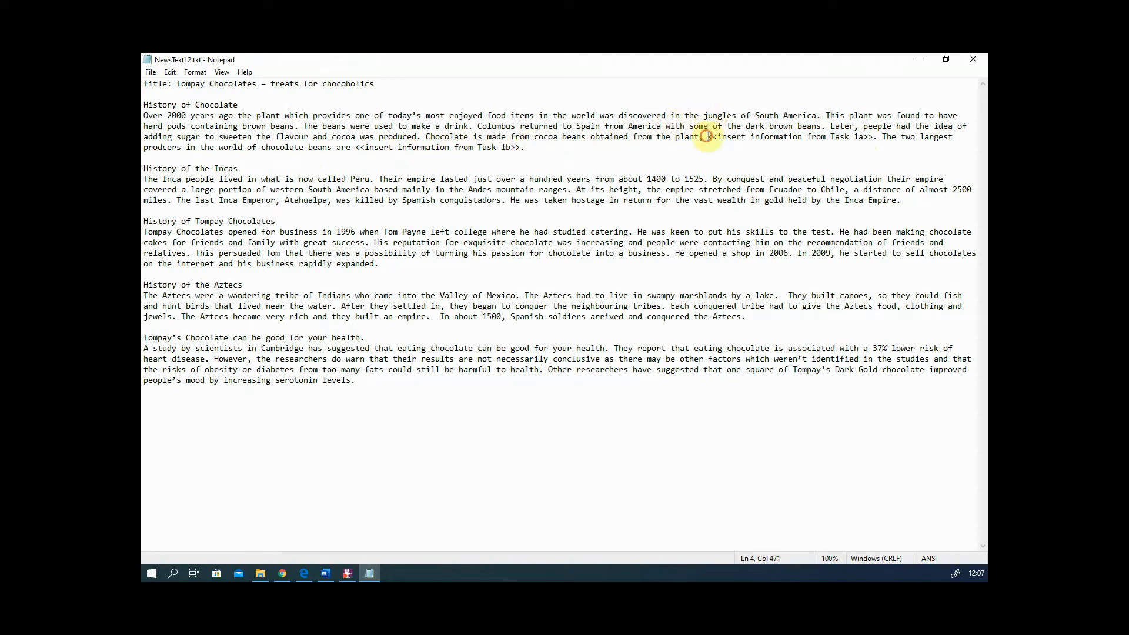
pyautogui.moveTo(708, 136); pyautogui.dragTo(873, 135)
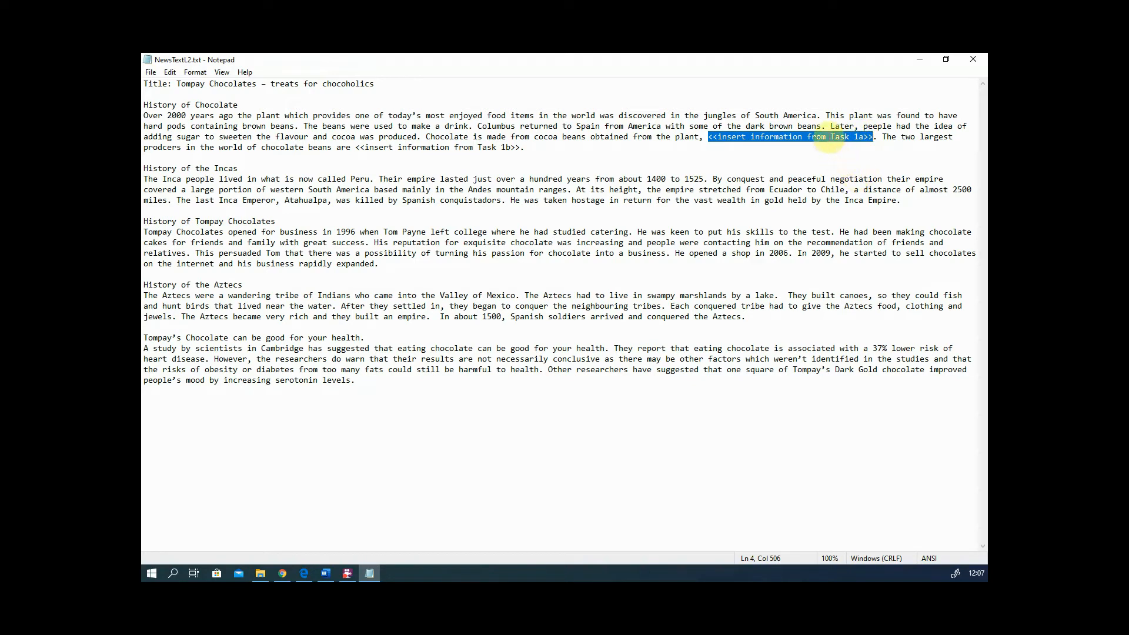
pyautogui.rightClick(828, 136)
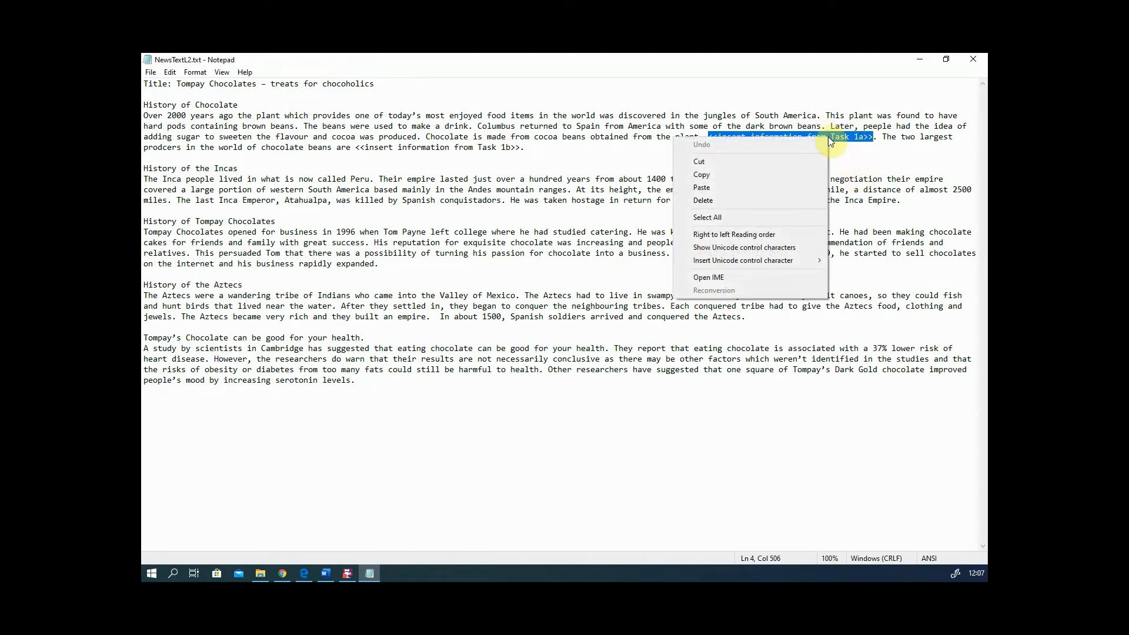
pyautogui.click(771, 187)
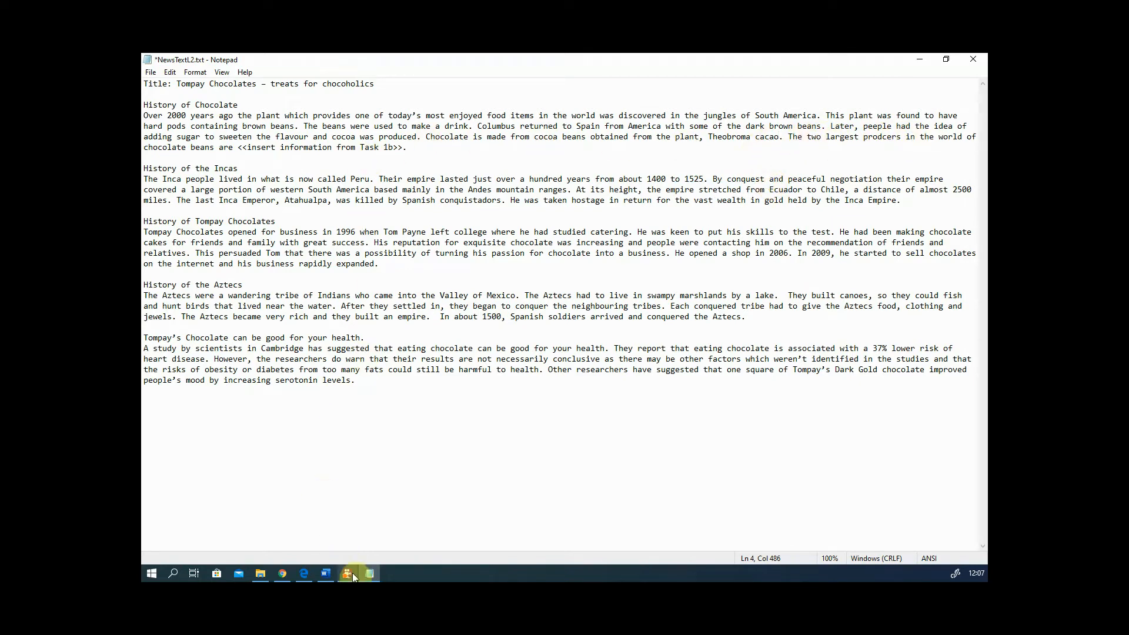
# Switch to the responses document in Word and copy the Country 1 answer, Ghana, from the table
pyautogui.click(326, 573)
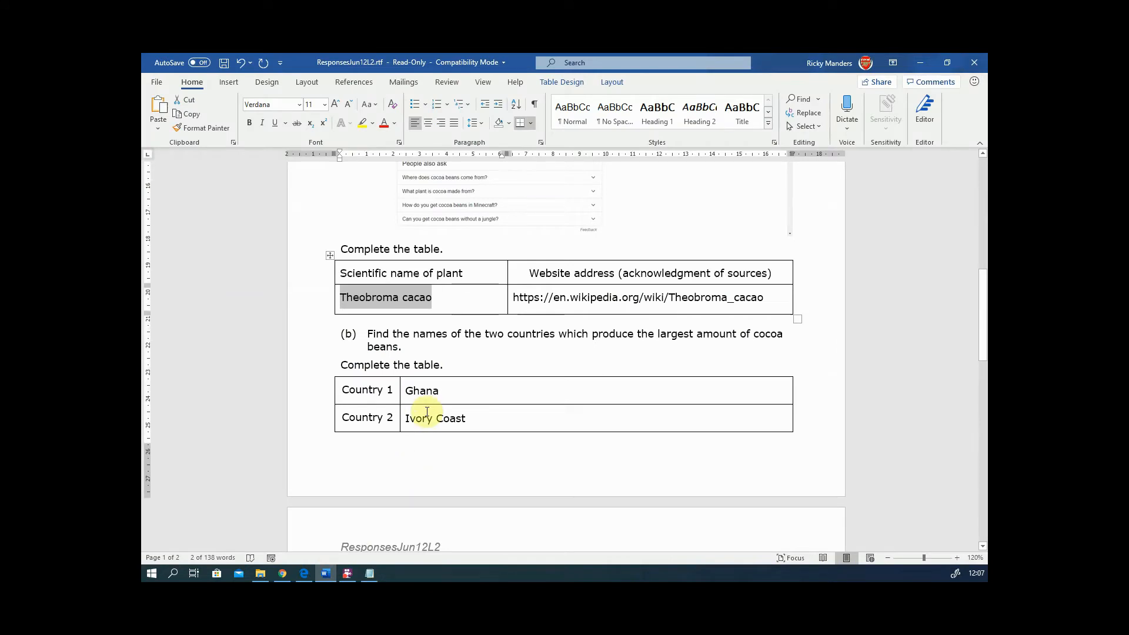
pyautogui.moveTo(439, 390); pyautogui.dragTo(406, 392)
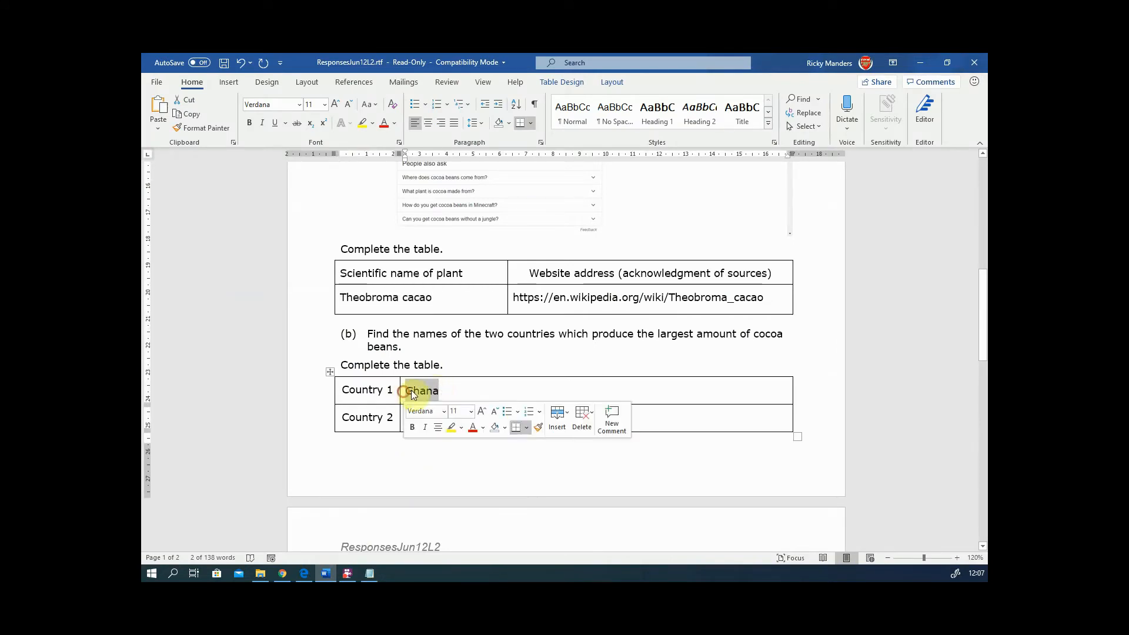
pyautogui.rightClick(411, 391)
pyautogui.click(482, 143)
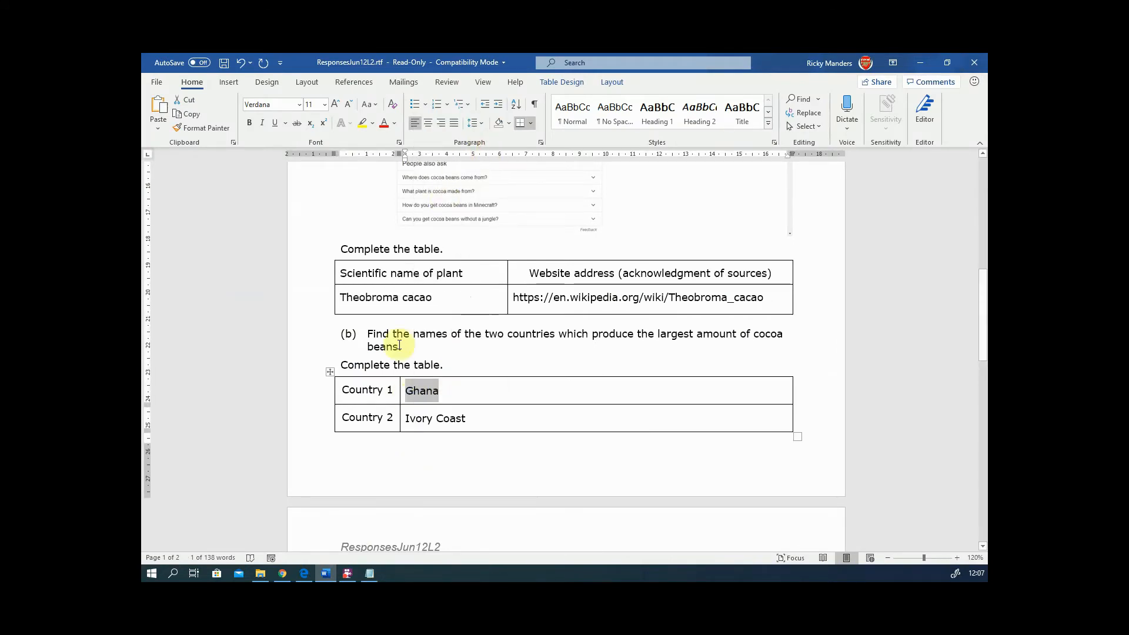
# Back in NewsTextL2.txt in Notepad, replace the Task 1b placeholder with "Ghana and Ivory Coast", pasting the copied country name
pyautogui.click(369, 573)
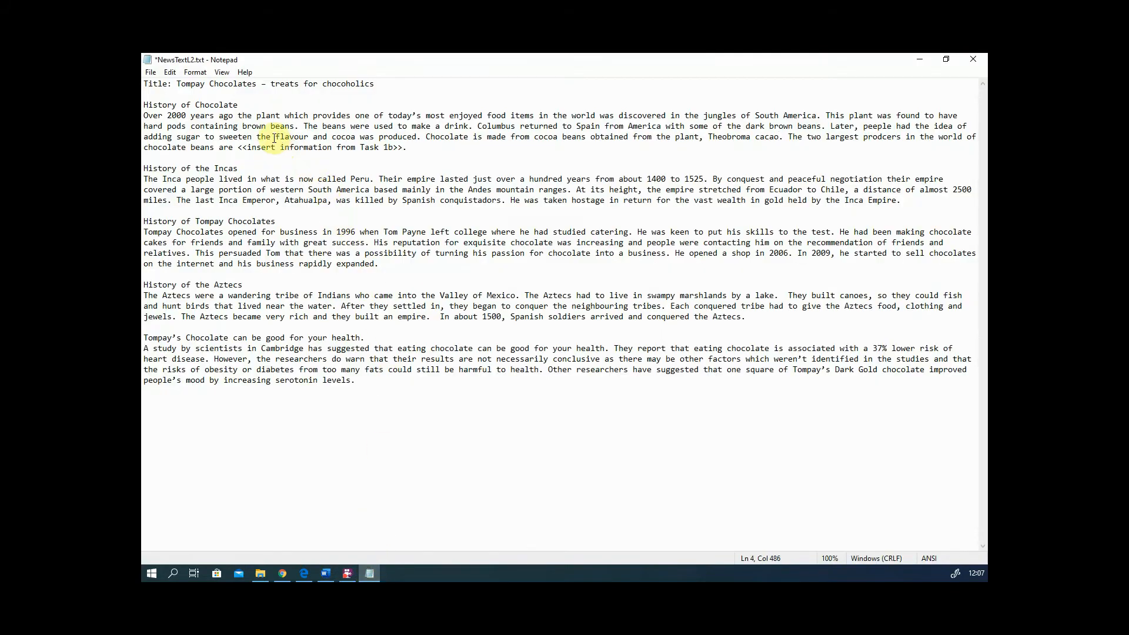
pyautogui.moveTo(237, 147); pyautogui.dragTo(400, 145)
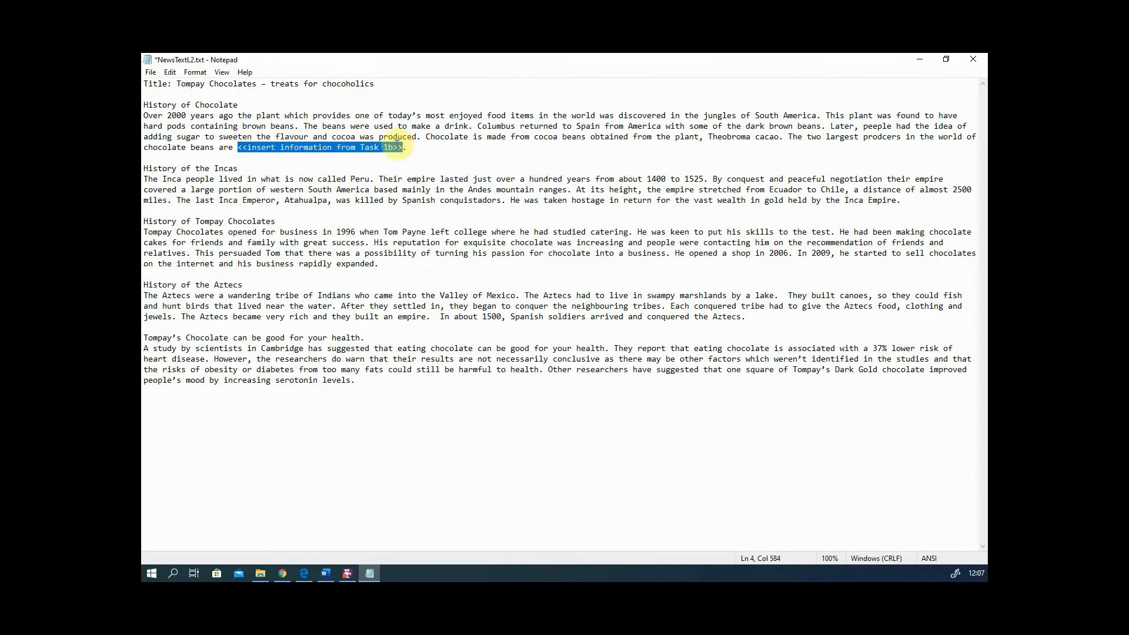
pyautogui.hotkey('ctrl', 'v')
pyautogui.write('a')
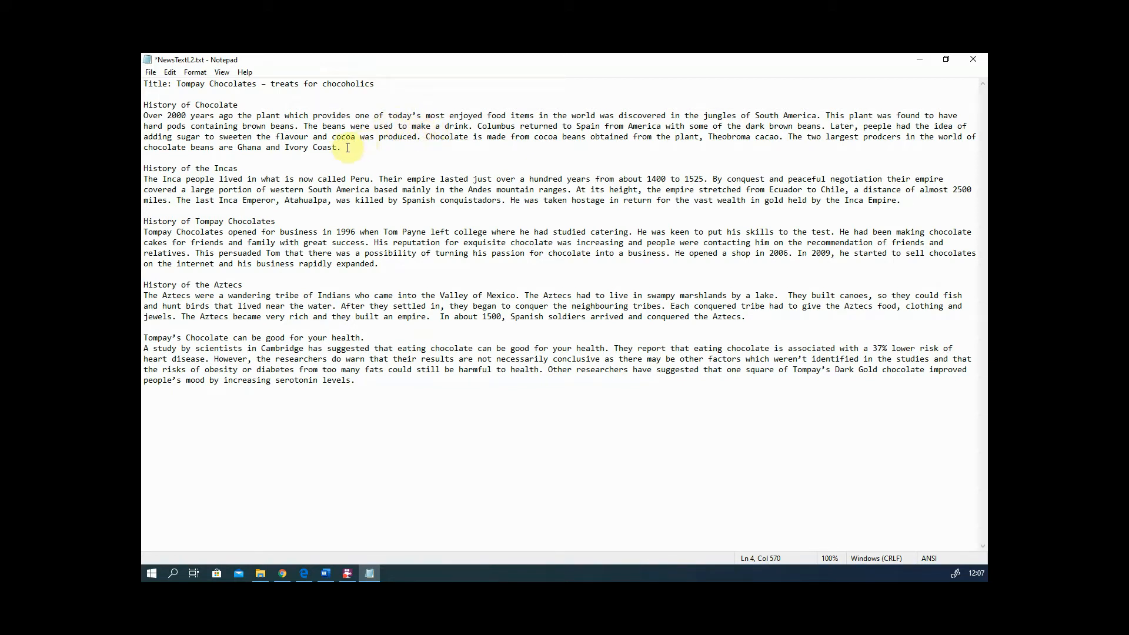
# Check the inserted country names, then review the History of Chocolate, History of Tompay Chocolates and chocolate health paragraphs as newsletter content
pyautogui.moveTo(284, 146); pyautogui.dragTo(326, 149)
pyautogui.click(328, 151)
pyautogui.click(336, 148)
pyautogui.moveTo(327, 125); pyautogui.dragTo(427, 139)
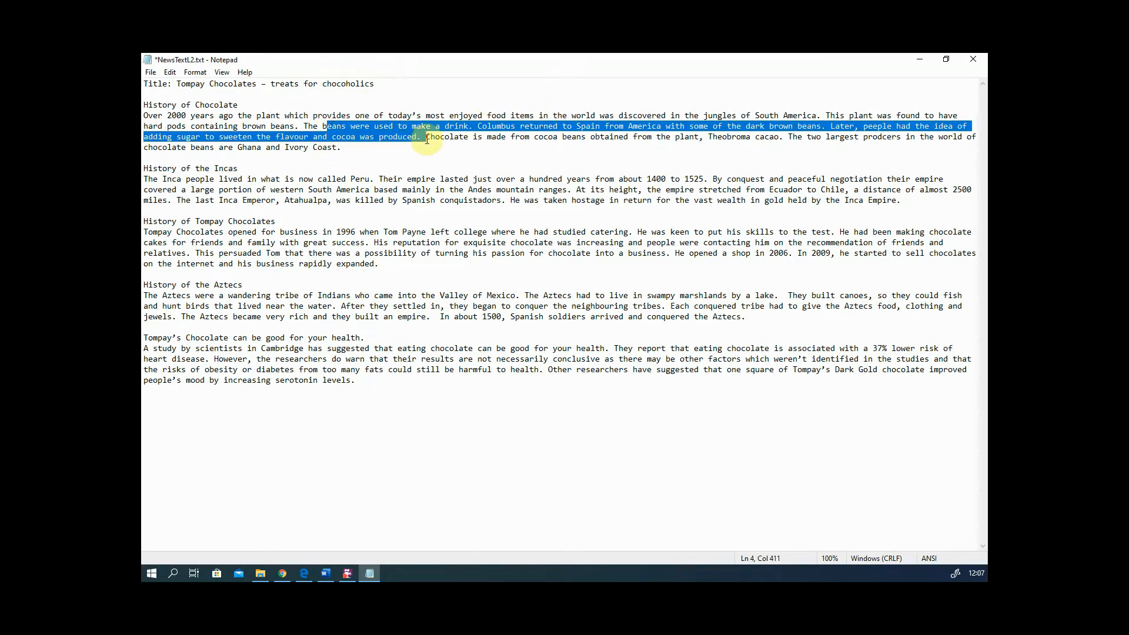
pyautogui.moveTo(200, 222); pyautogui.dragTo(277, 254)
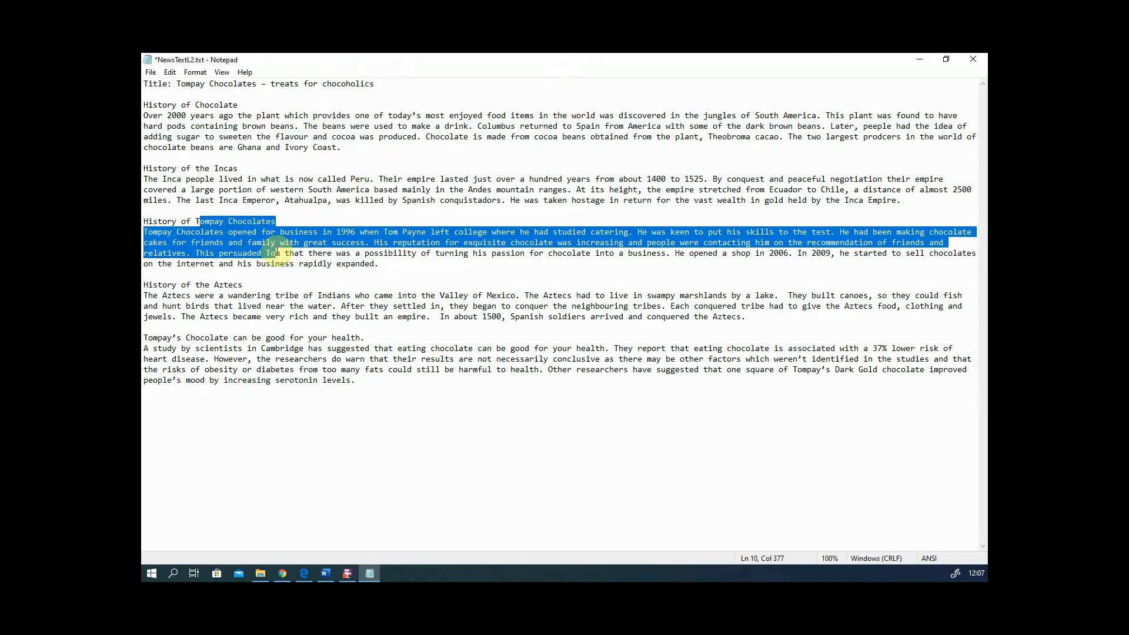
pyautogui.moveTo(244, 351); pyautogui.dragTo(316, 368)
pyautogui.click(271, 316)
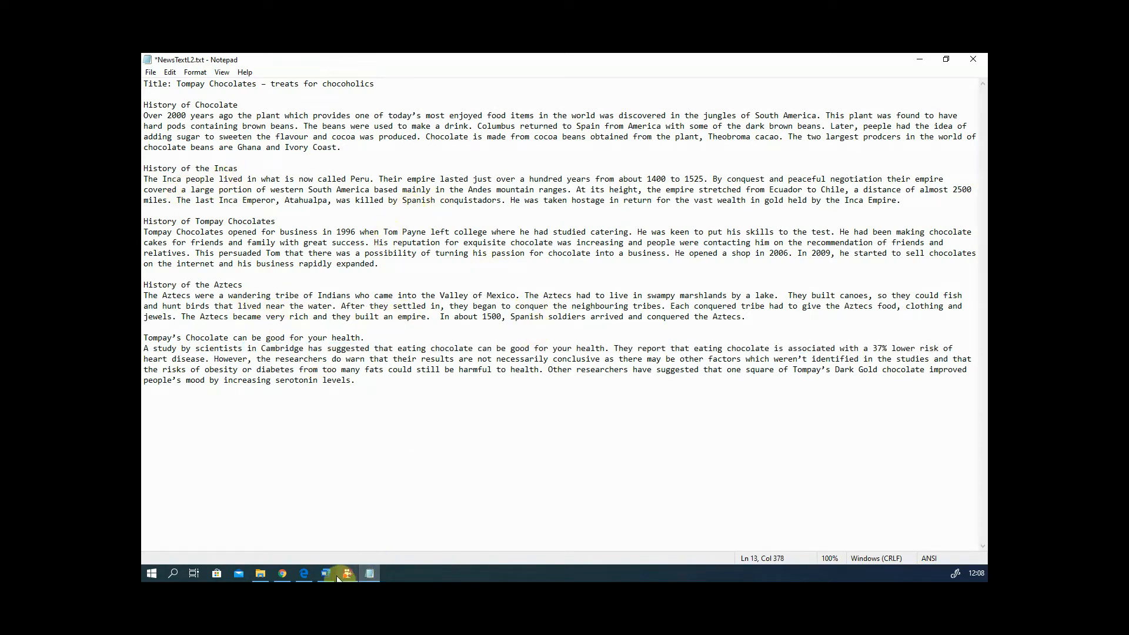
# Reread the Task 3 brief in the browser for the required paragraphs and the images needed from ImagesJun12L2
pyautogui.click(301, 573)
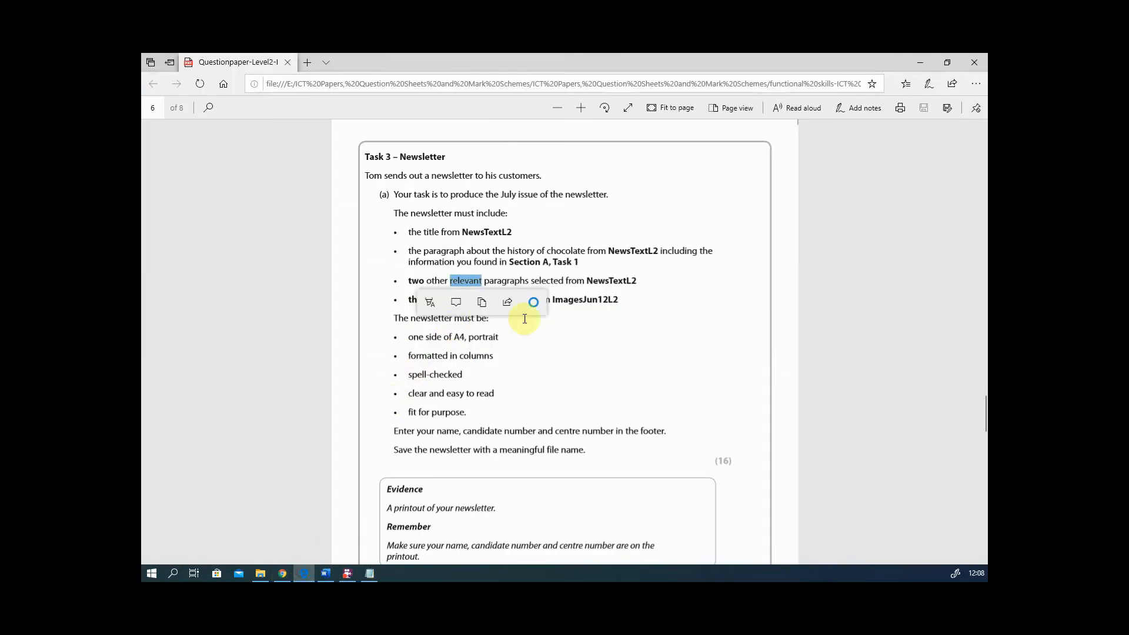
pyautogui.click(600, 315)
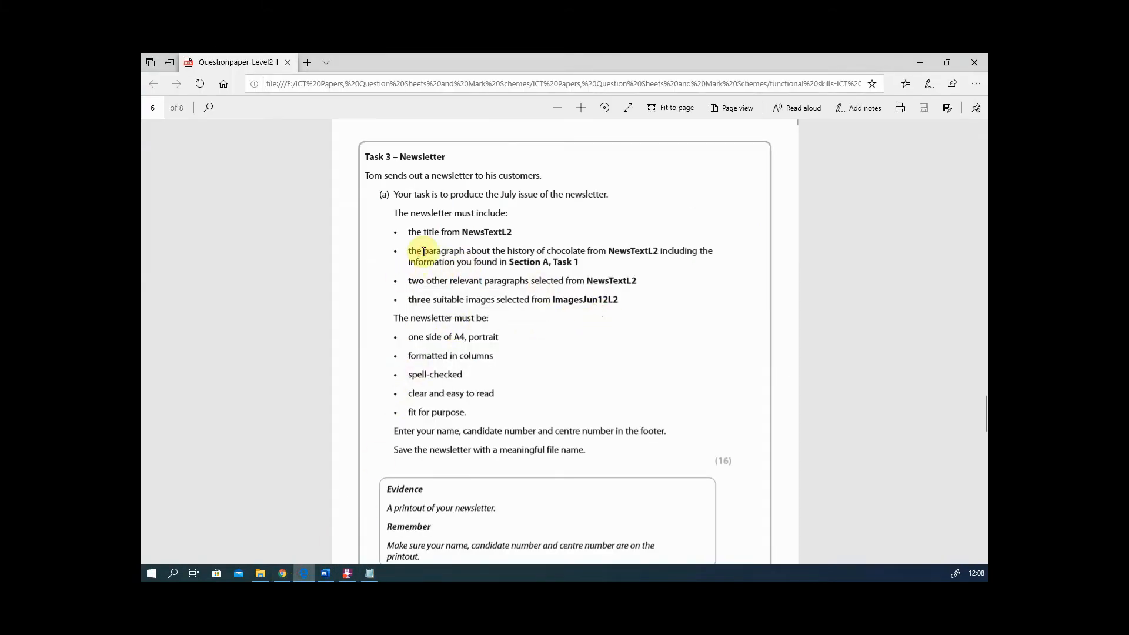
pyautogui.moveTo(408, 281); pyautogui.dragTo(470, 282)
pyautogui.click(664, 303)
# Open the ImagesJun12L2 folder in File Explorer and show its pictures as large icons
pyautogui.click(263, 571)
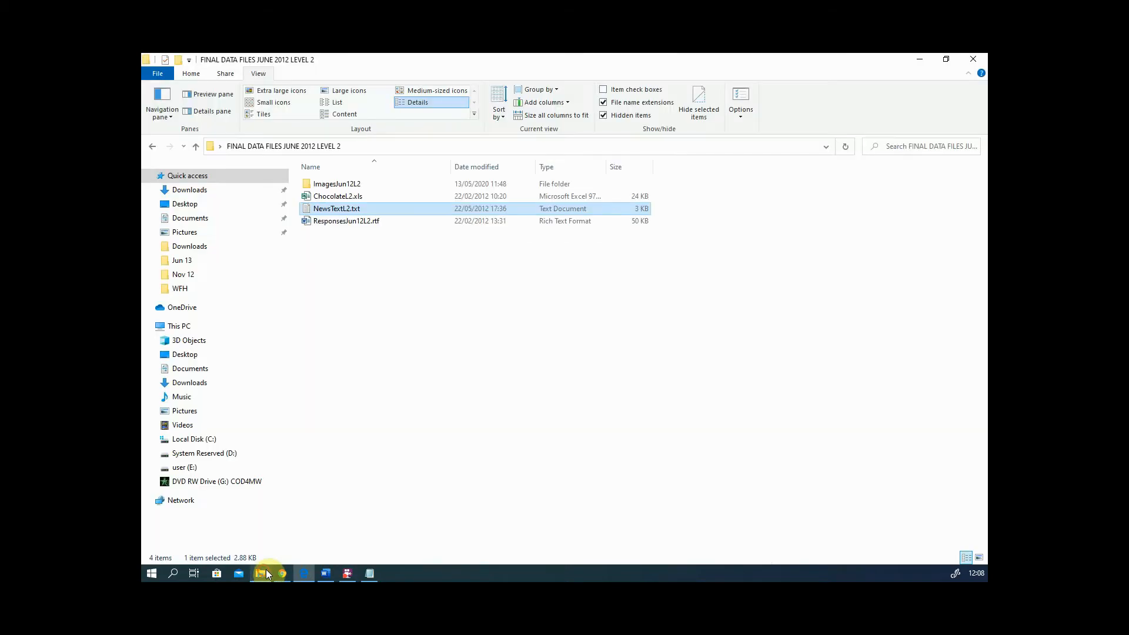
pyautogui.doubleClick(341, 187)
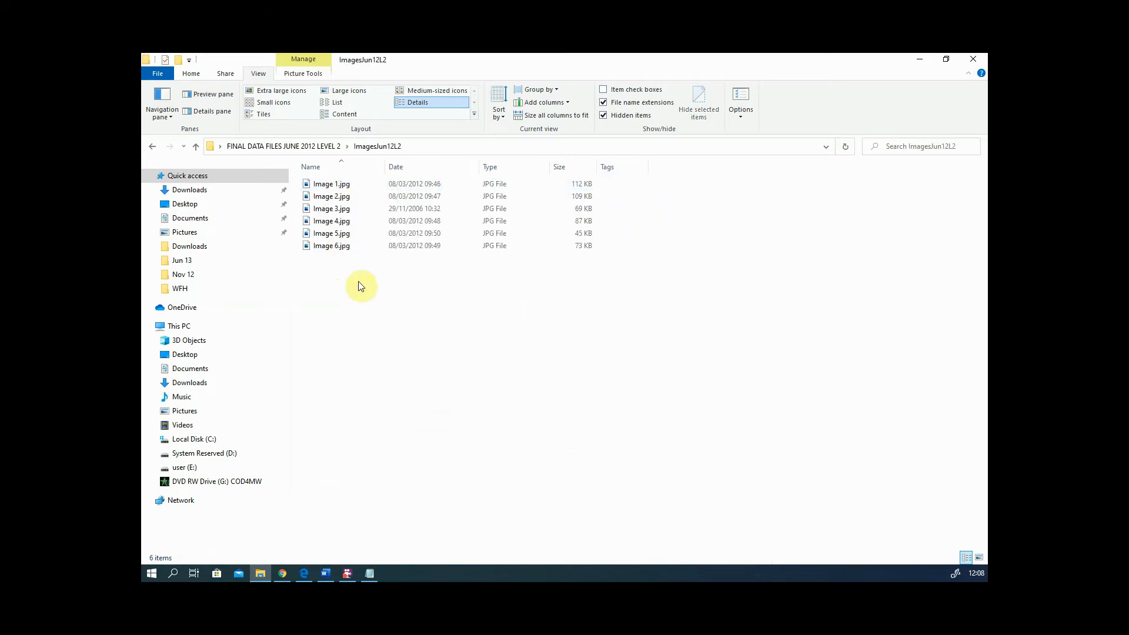
pyautogui.click(382, 330)
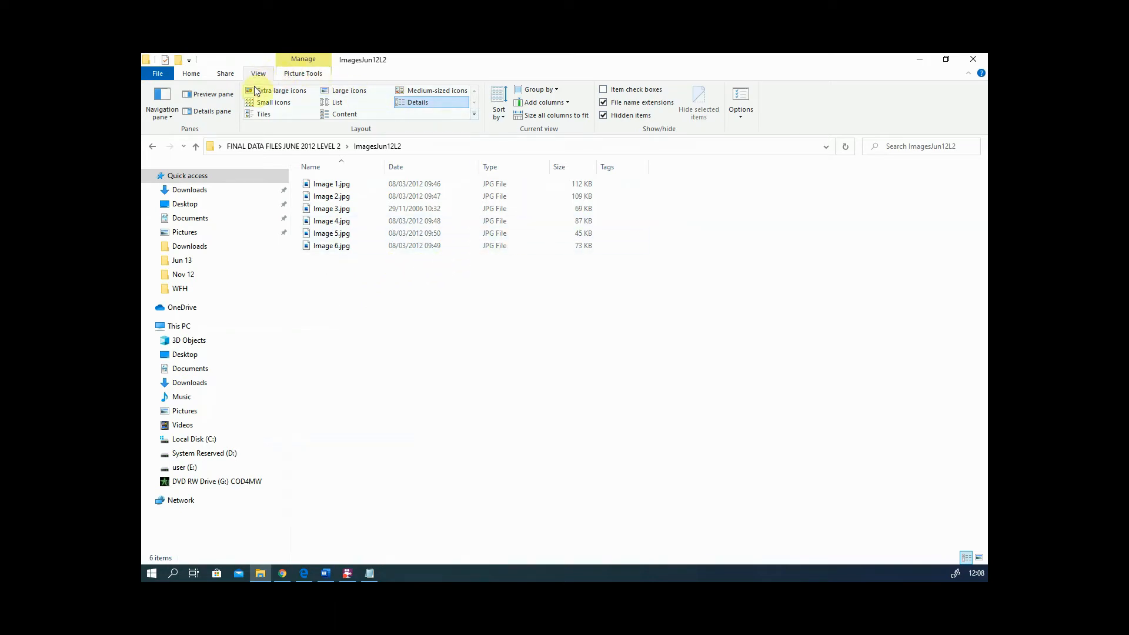
pyautogui.click(281, 91)
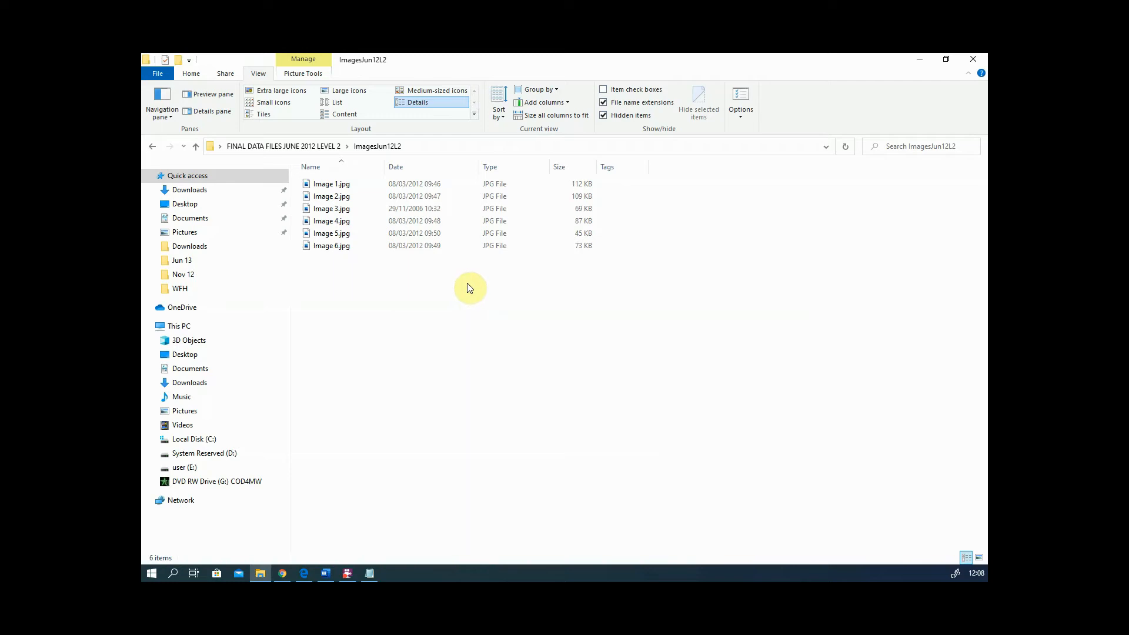
pyautogui.keyDown('ctrl'); pyautogui.scroll(3, 469, 288); pyautogui.keyUp('ctrl')
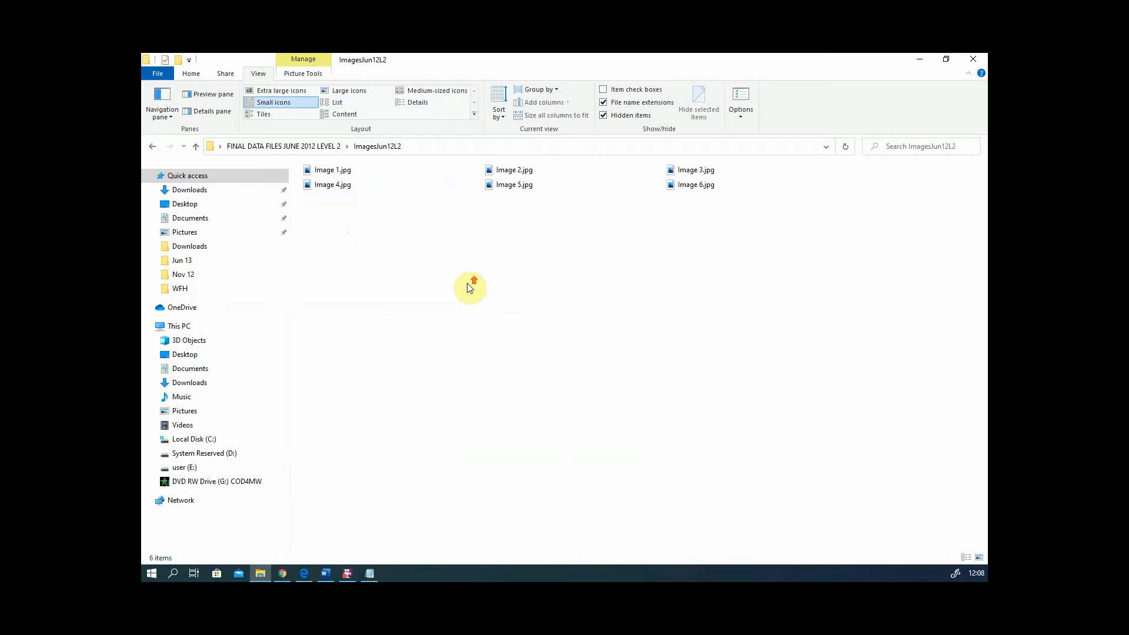
pyautogui.keyDown('ctrl'); pyautogui.scroll(5, 468, 288); pyautogui.keyUp('ctrl')
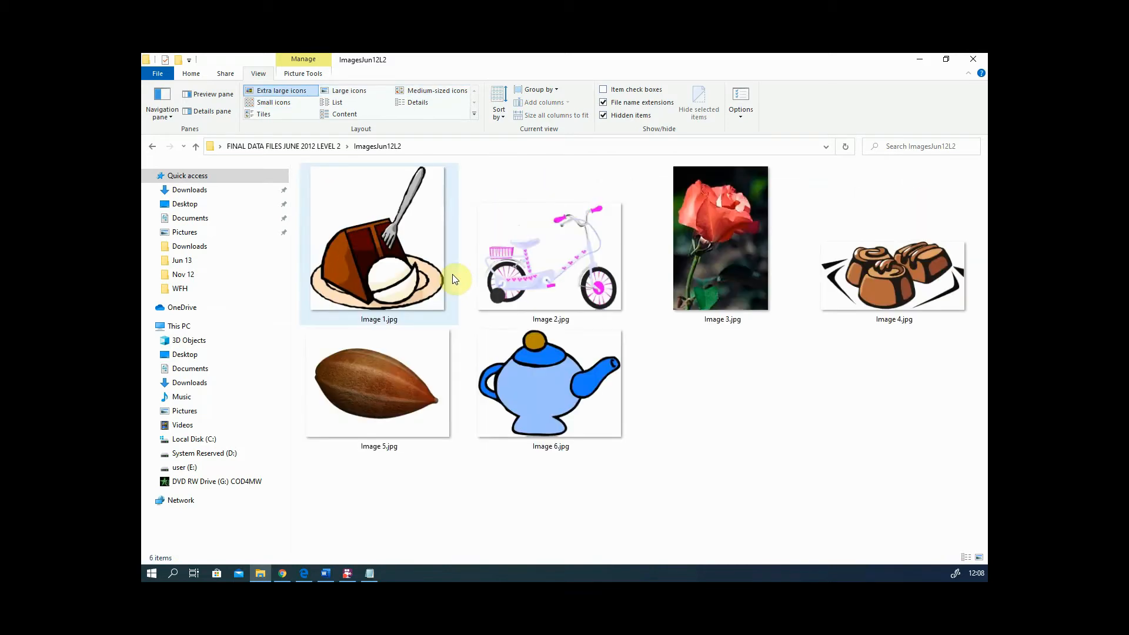
pyautogui.moveTo(419, 278)
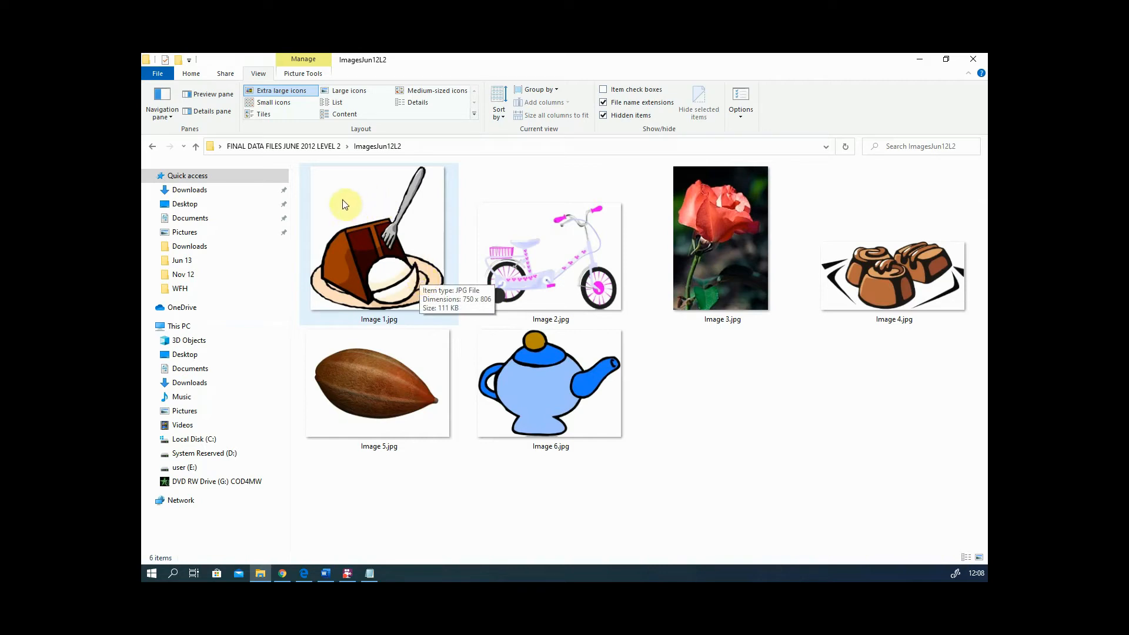
pyautogui.keyDown('ctrl'); pyautogui.scroll(-1, 408, 253); pyautogui.keyUp('ctrl')
pyautogui.keyDown('ctrl'); pyautogui.scroll(-1, 402, 242); pyautogui.keyUp('ctrl')
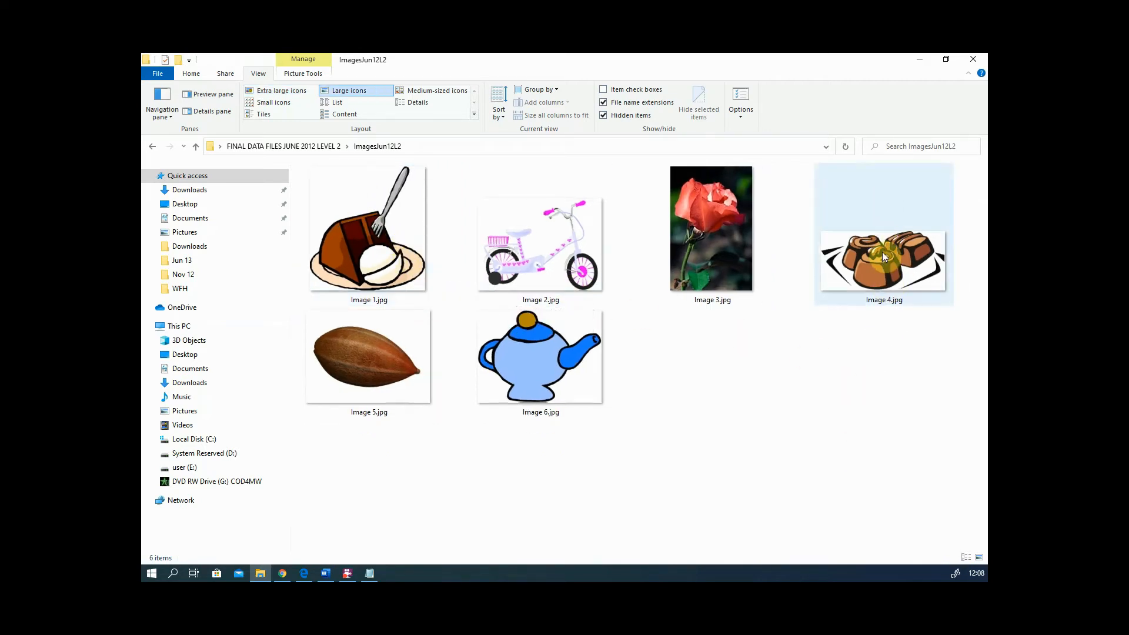
# Examine the pictures in the folder to judge which three suit a chocolate newsletter and which are irrelevant
pyautogui.moveTo(883, 254)
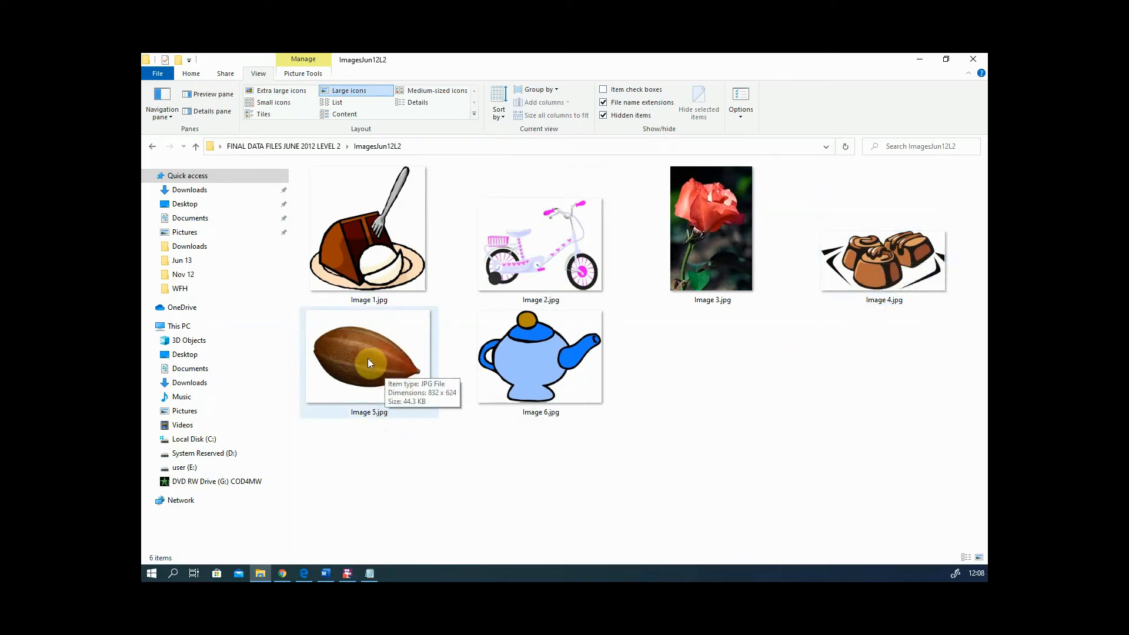
pyautogui.moveTo(326, 264)
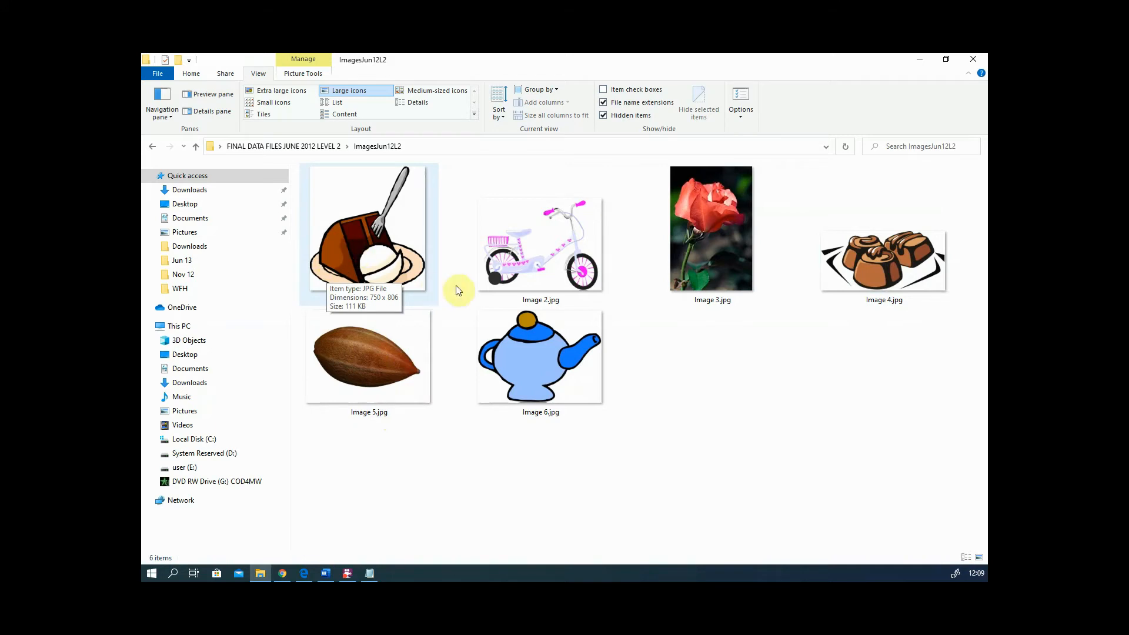
pyautogui.moveTo(699, 197)
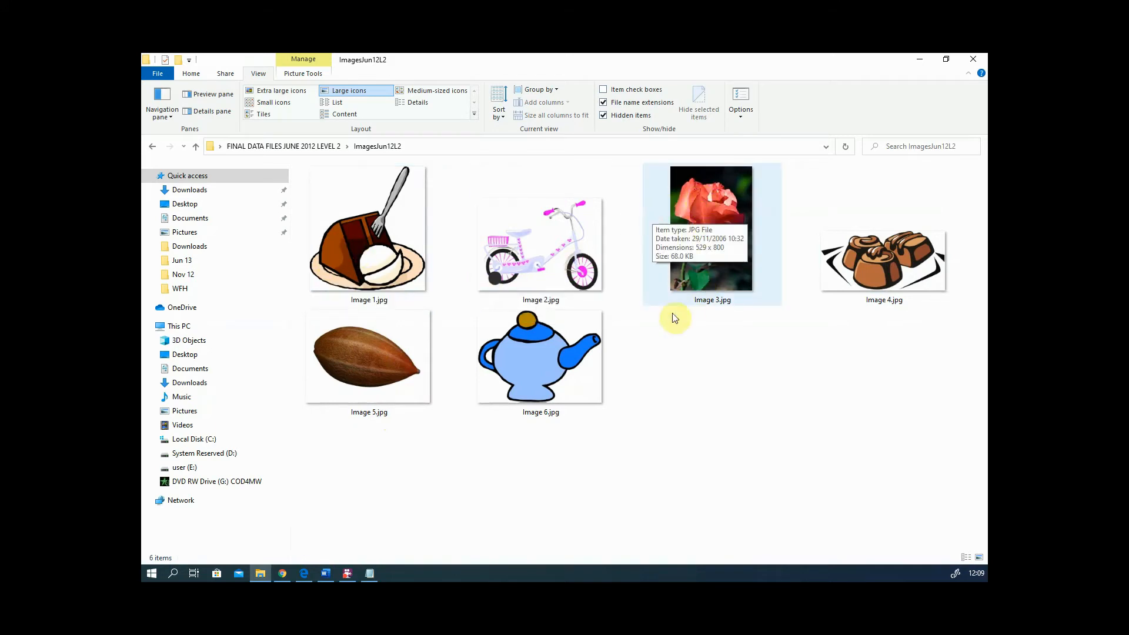
pyautogui.moveTo(545, 243)
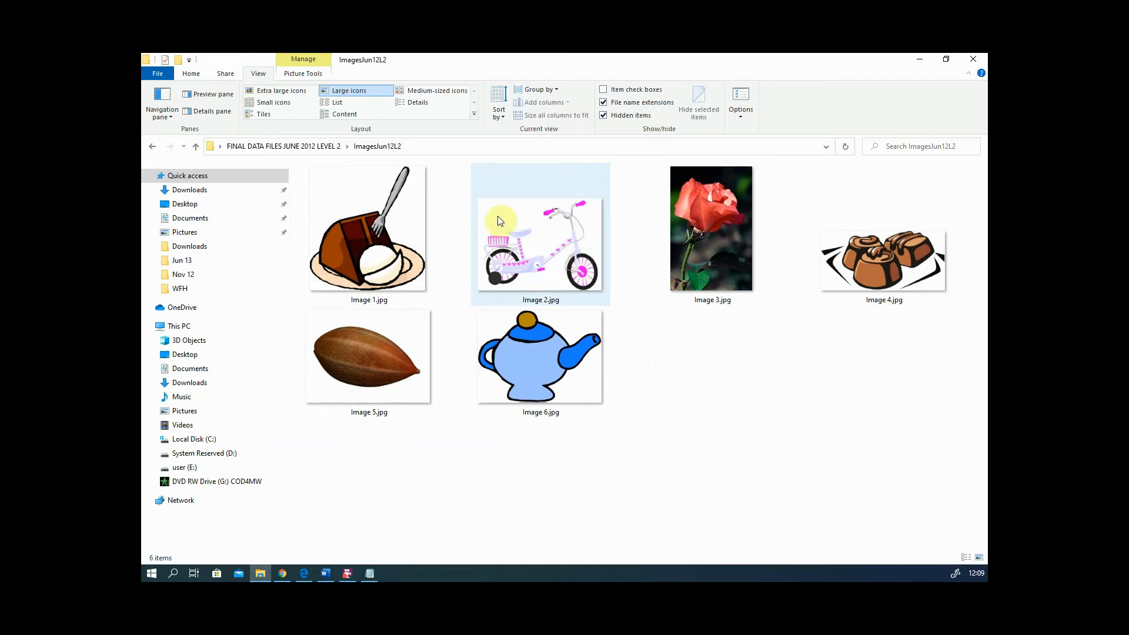
# Return to the Task 3 brief and read the newsletter's layout, footer, file name and evidence requirements
pyautogui.click(304, 573)
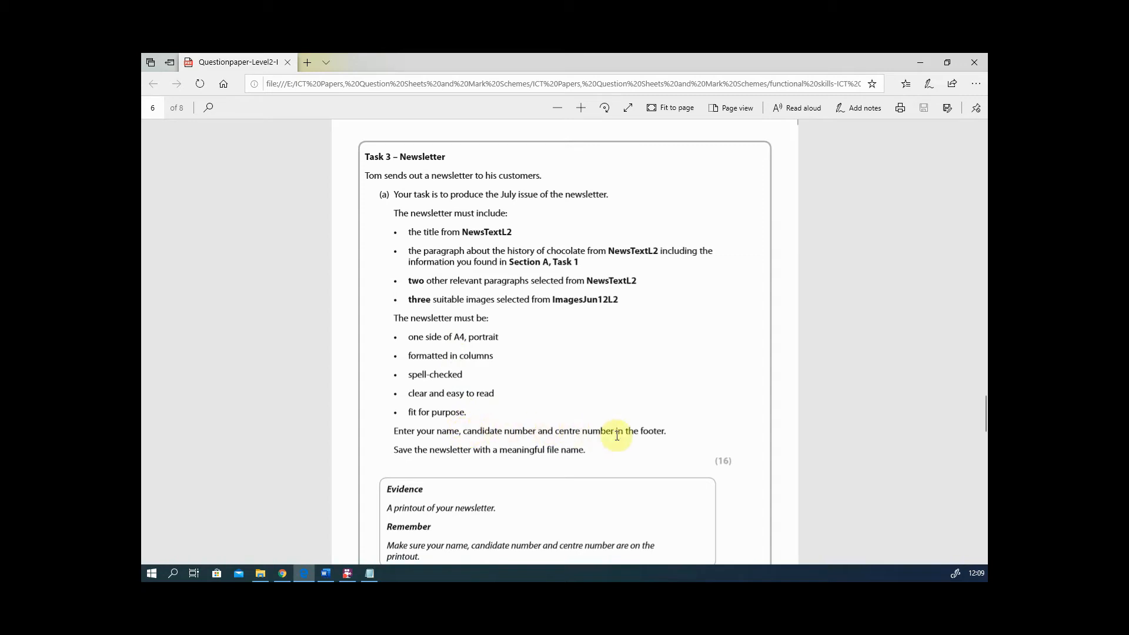
pyautogui.click(657, 431)
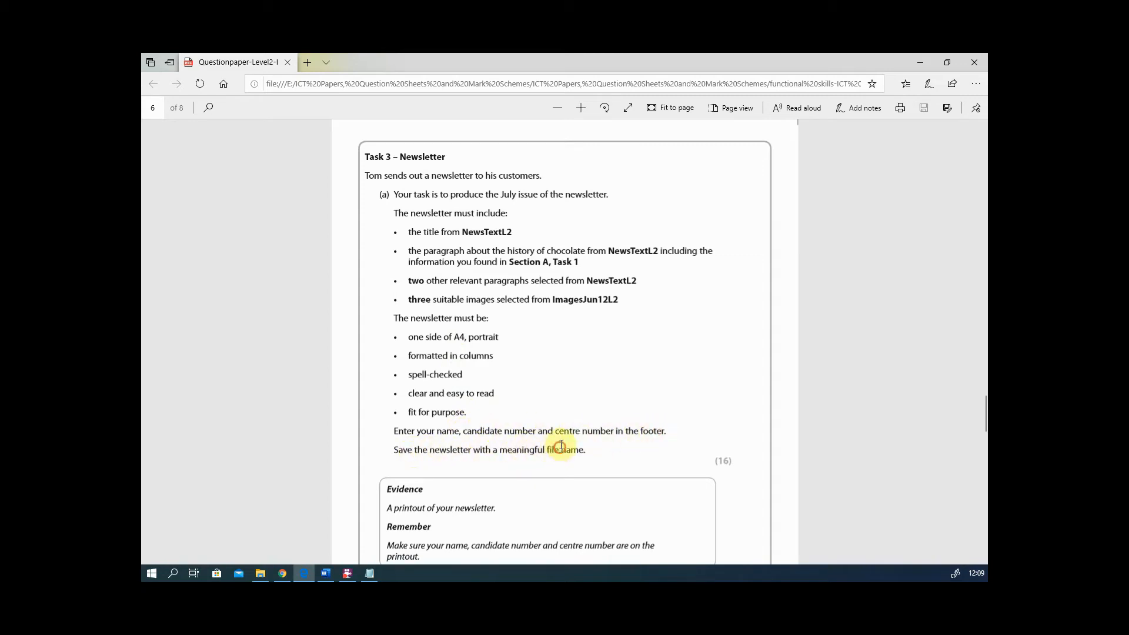
pyautogui.scroll(-3, 563, 456)
pyautogui.scroll(3, 565, 462)
# Search the computer for Publisher and launch it for building the newsletter
pyautogui.click(176, 574)
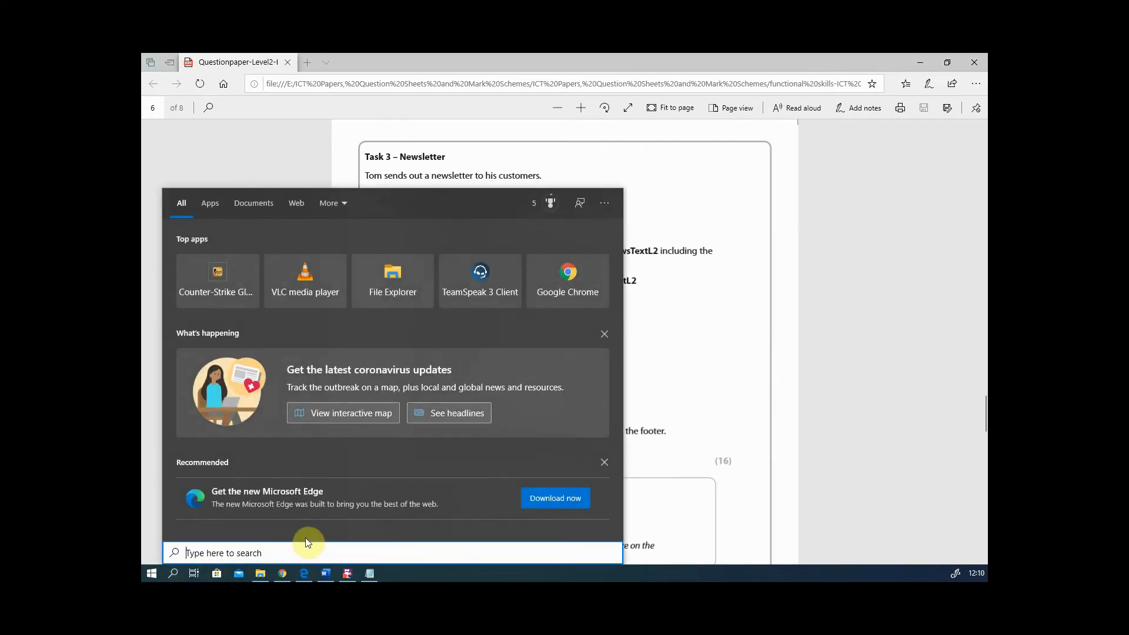
pyautogui.write('publish')
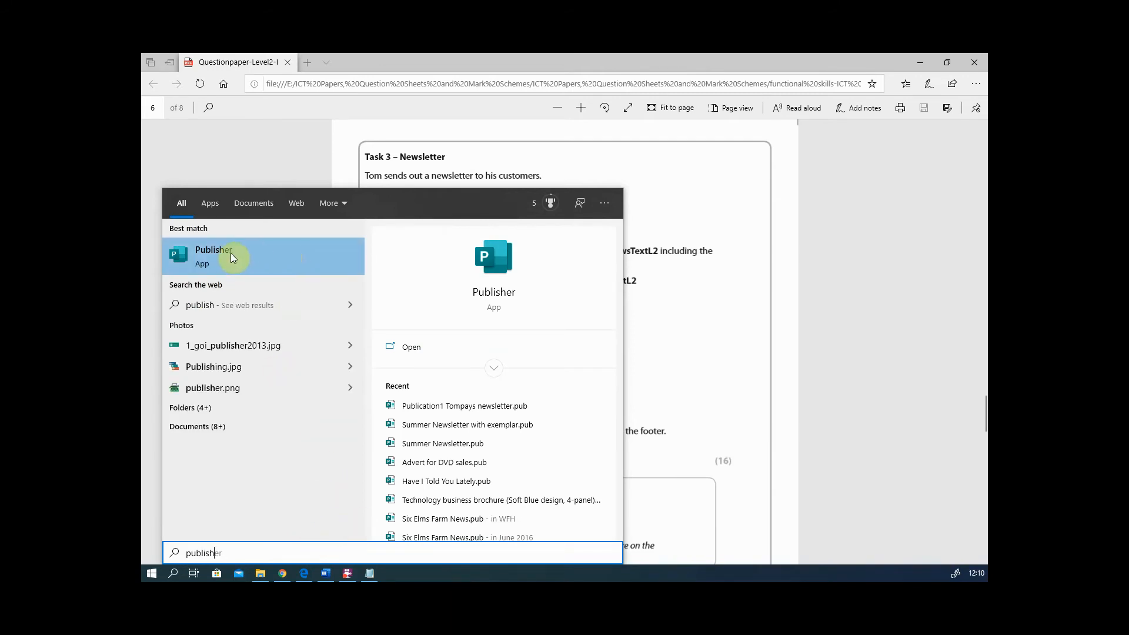
pyautogui.click(488, 263)
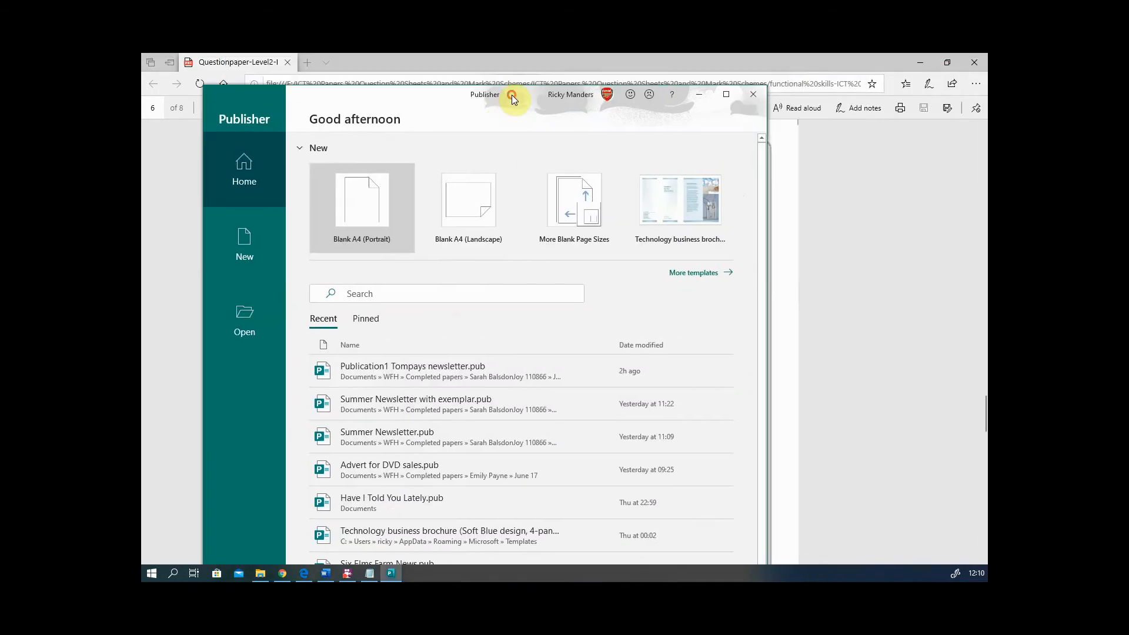
# Create a new blank A4 (Landscape) publication from the standard blank page sizes
pyautogui.click(722, 100)
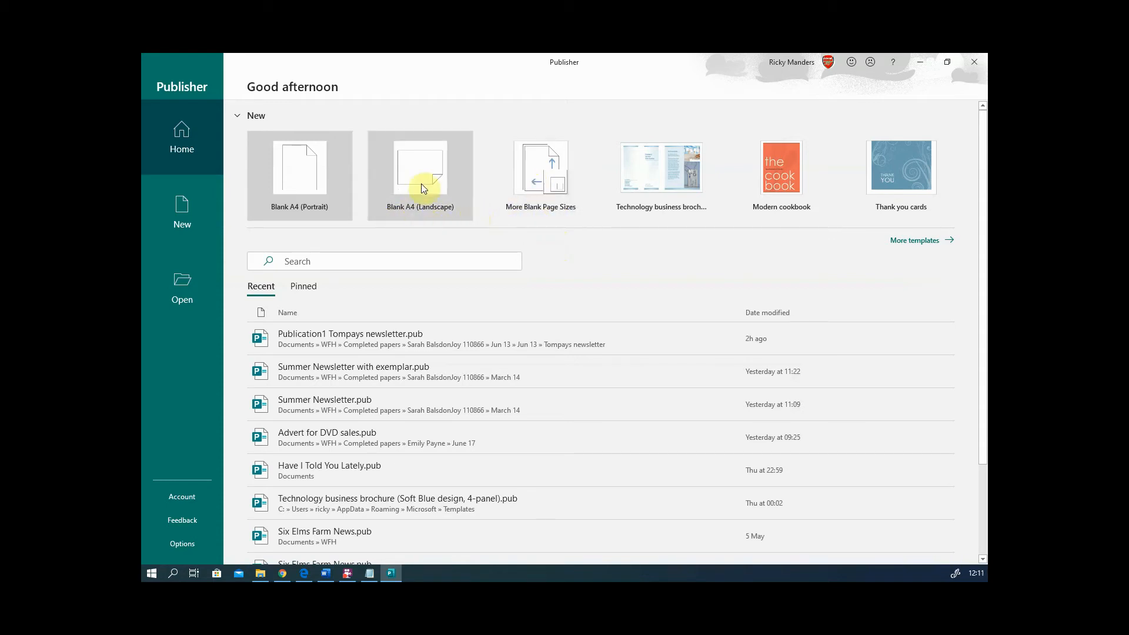
pyautogui.click(542, 184)
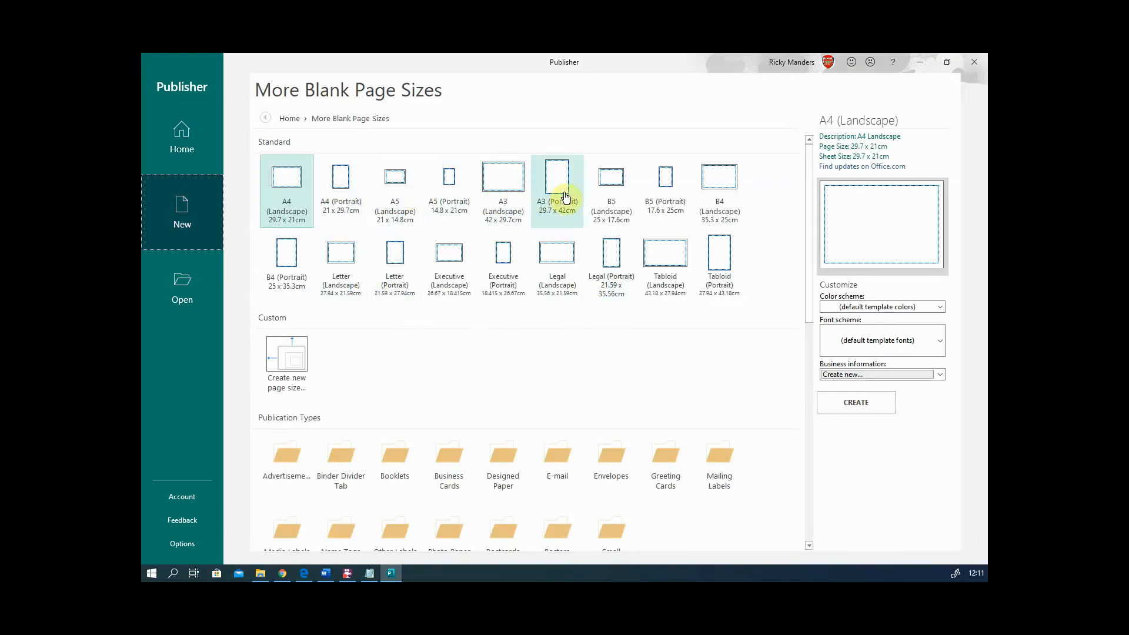
pyautogui.click(287, 181)
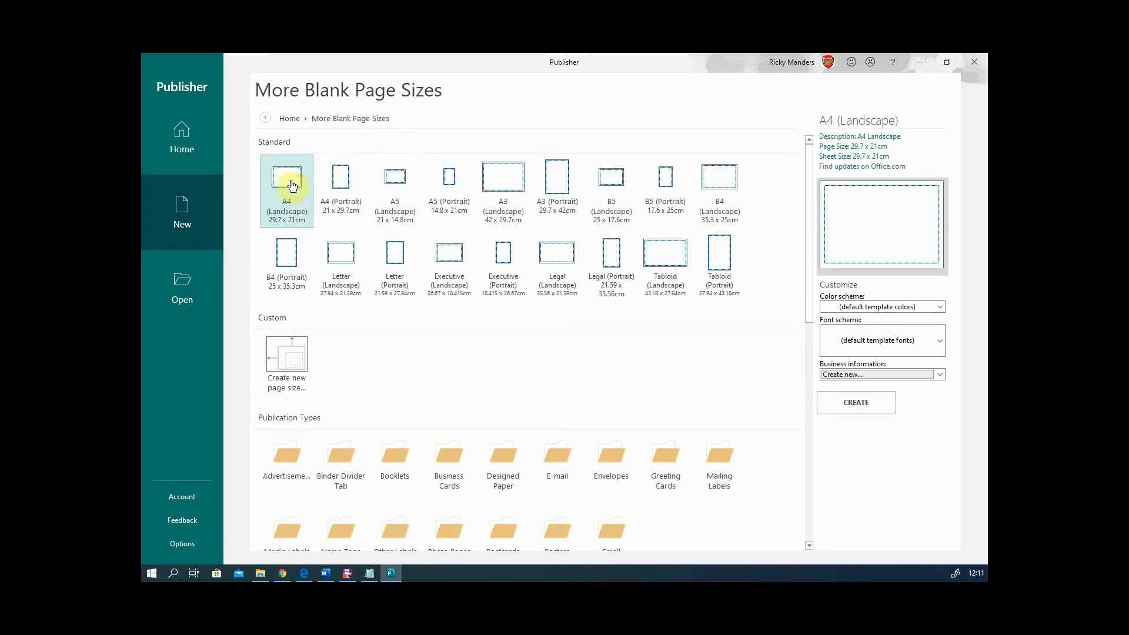
pyautogui.click(857, 404)
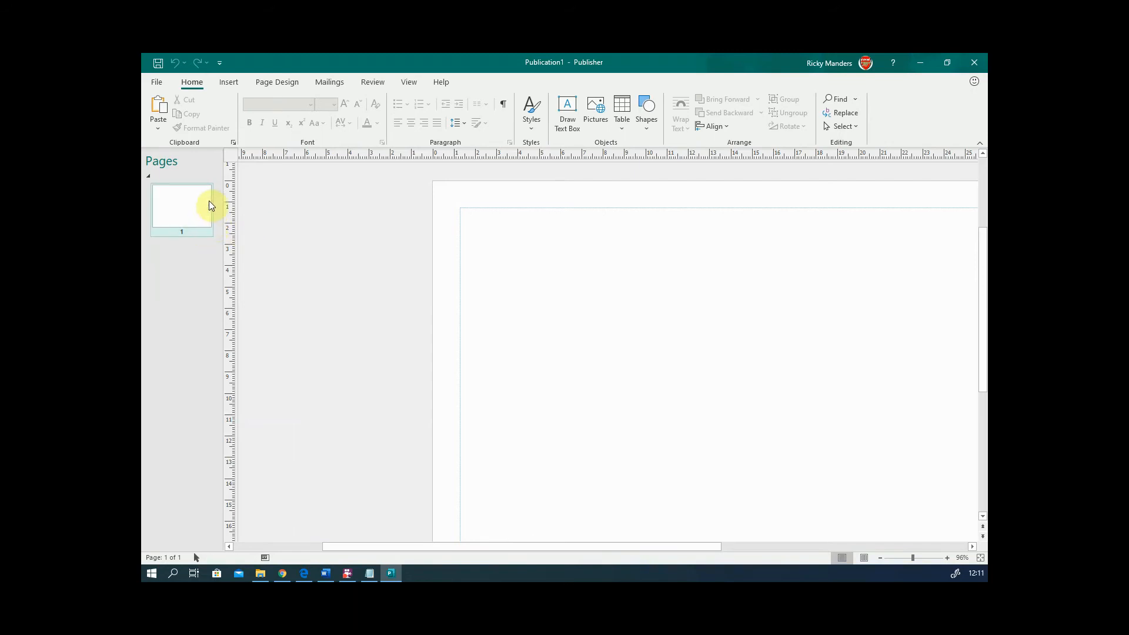
# Change the page orientation to portrait and check the available page sizes for A4
pyautogui.click(271, 85)
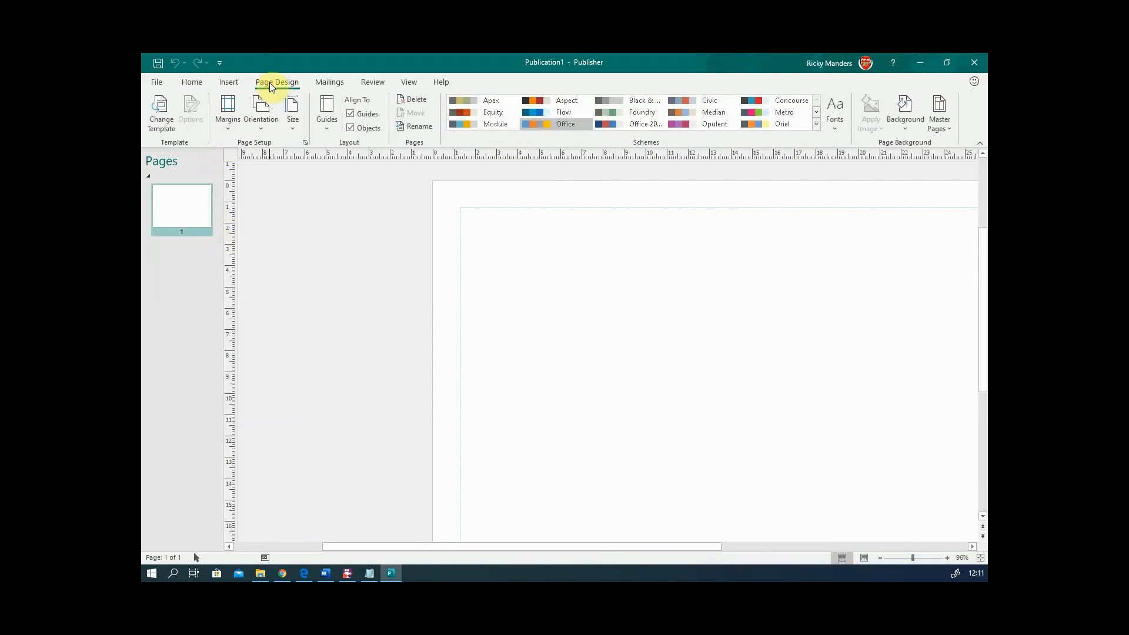
pyautogui.click(262, 126)
pyautogui.click(262, 150)
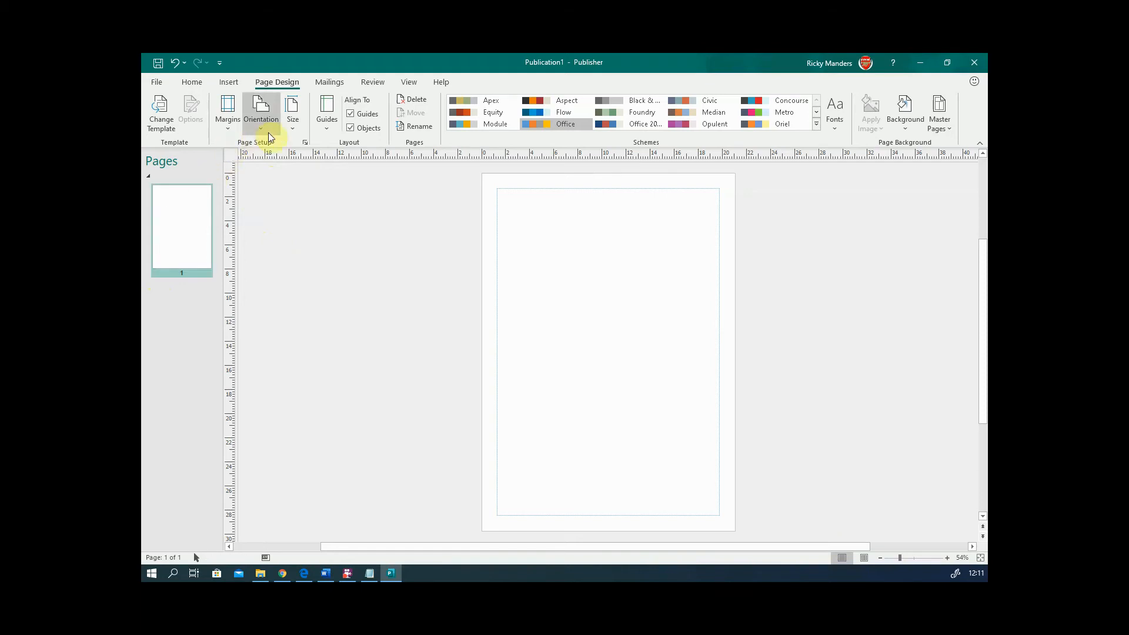
pyautogui.click(289, 134)
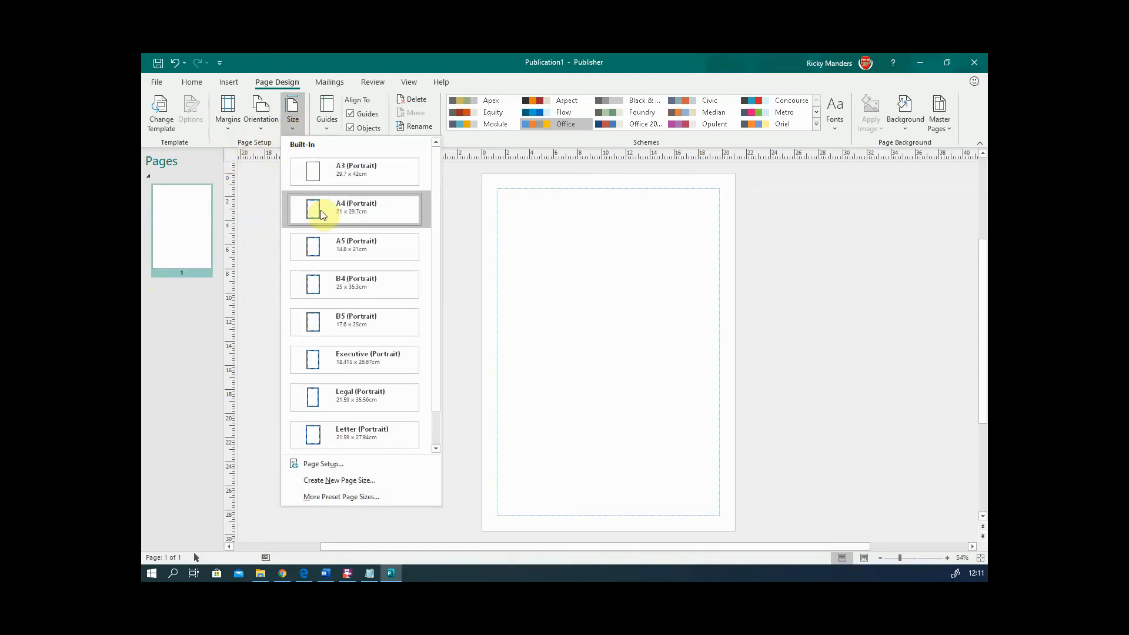
pyautogui.click(292, 120)
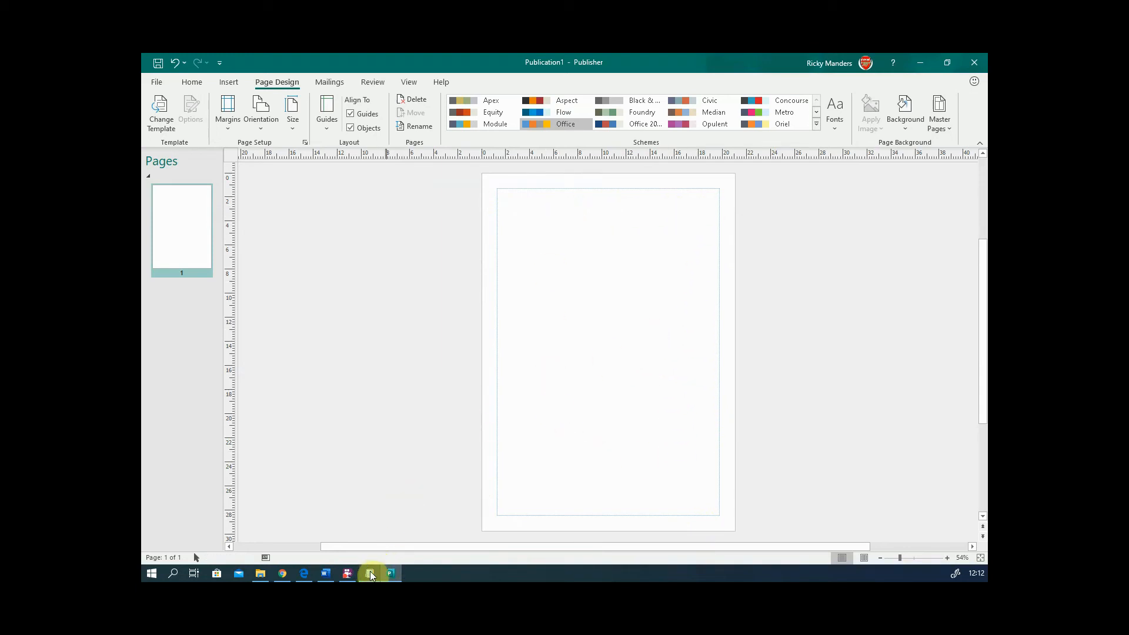
# Copy the title "Tompay Chocolates – treats for chocoholics" from NewsTextL2 and paste it onto the blank Publisher page
pyautogui.click(302, 574)
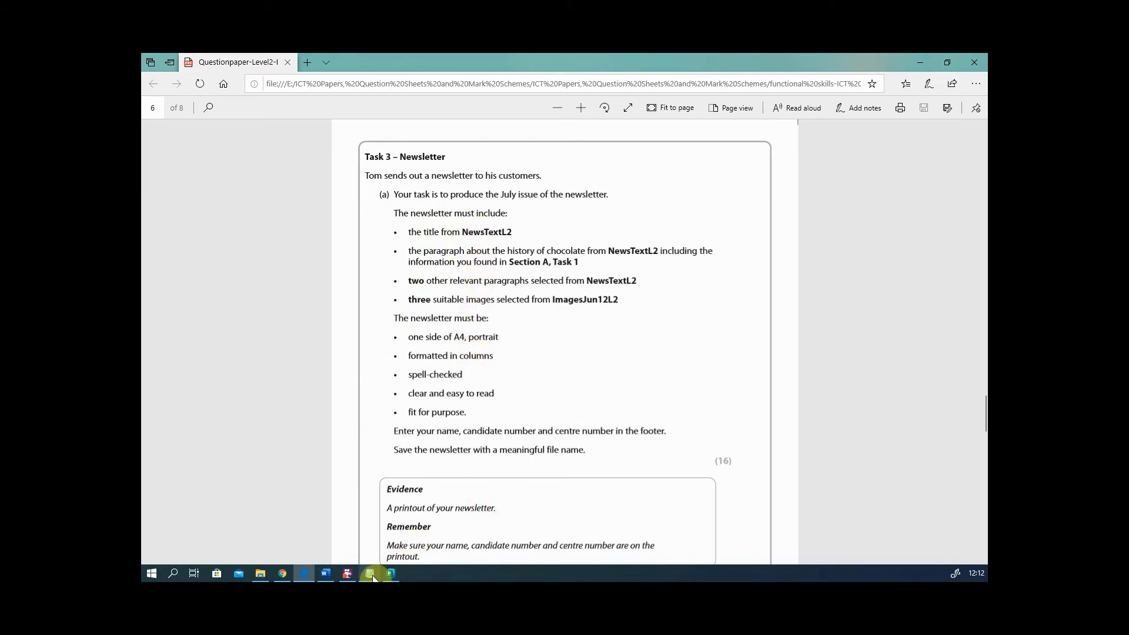
pyautogui.moveTo(374, 576)
pyautogui.click(387, 495)
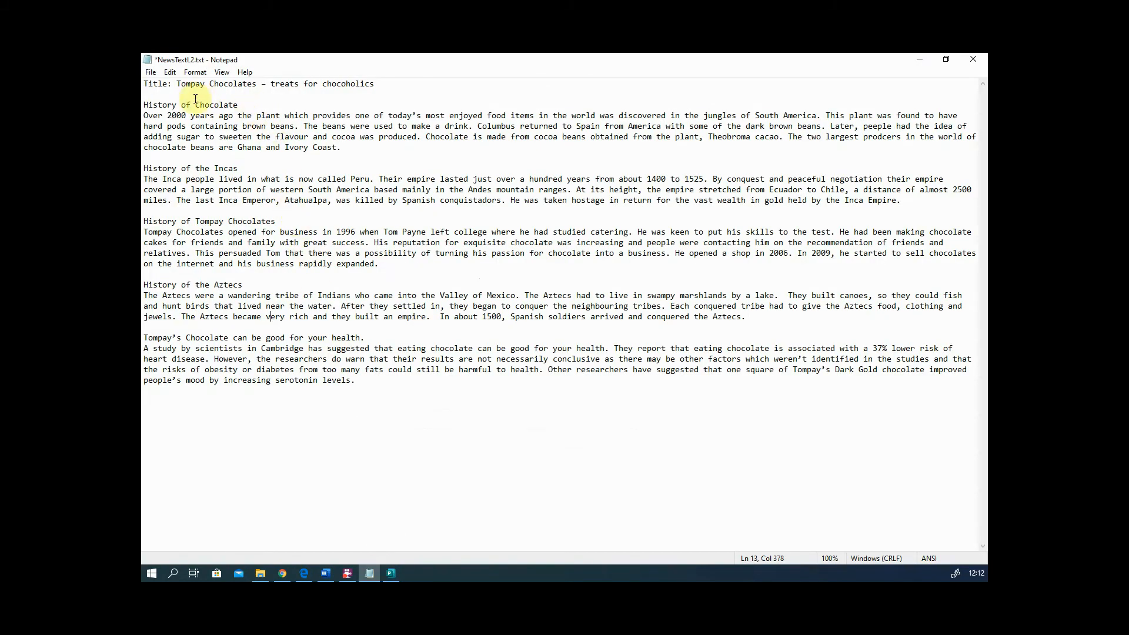
pyautogui.moveTo(176, 83); pyautogui.dragTo(377, 84)
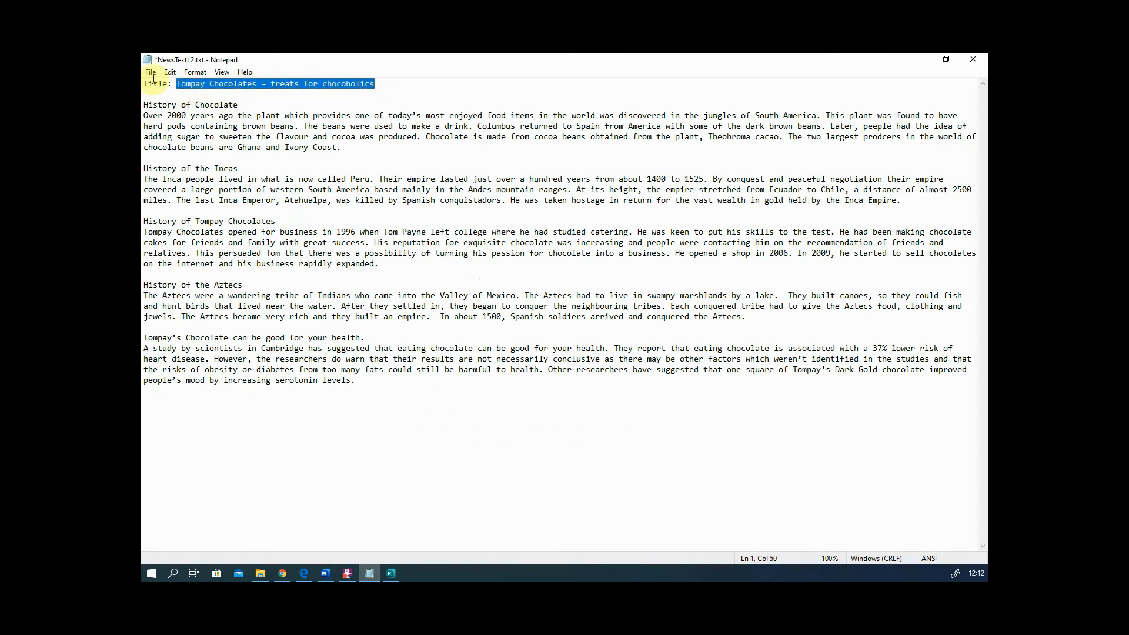
pyautogui.rightClick(228, 85)
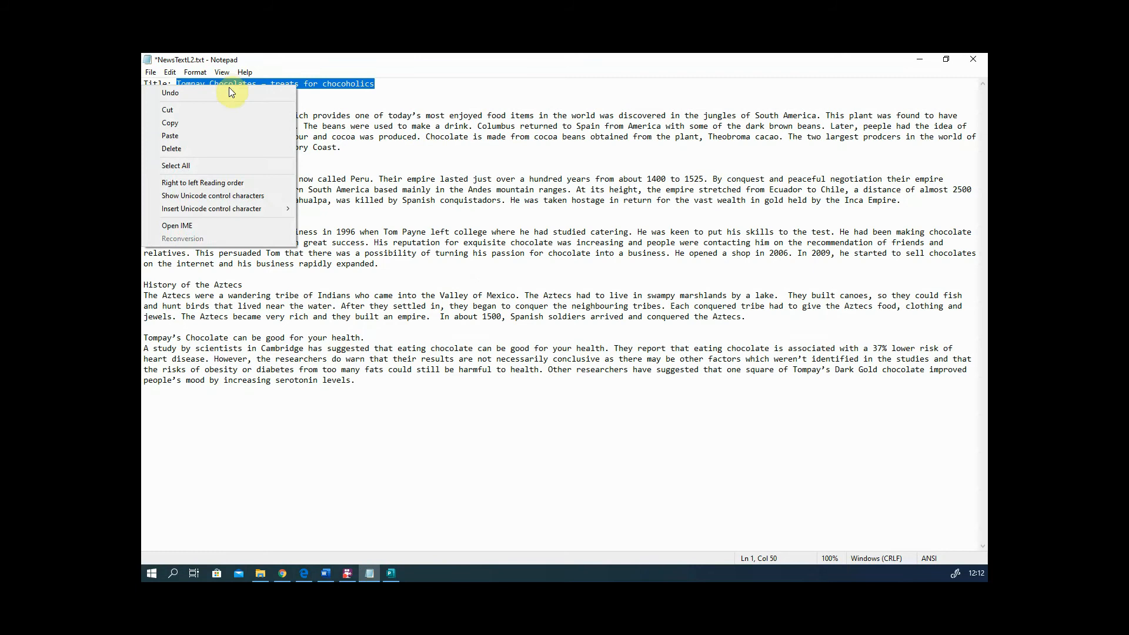
pyautogui.click(231, 118)
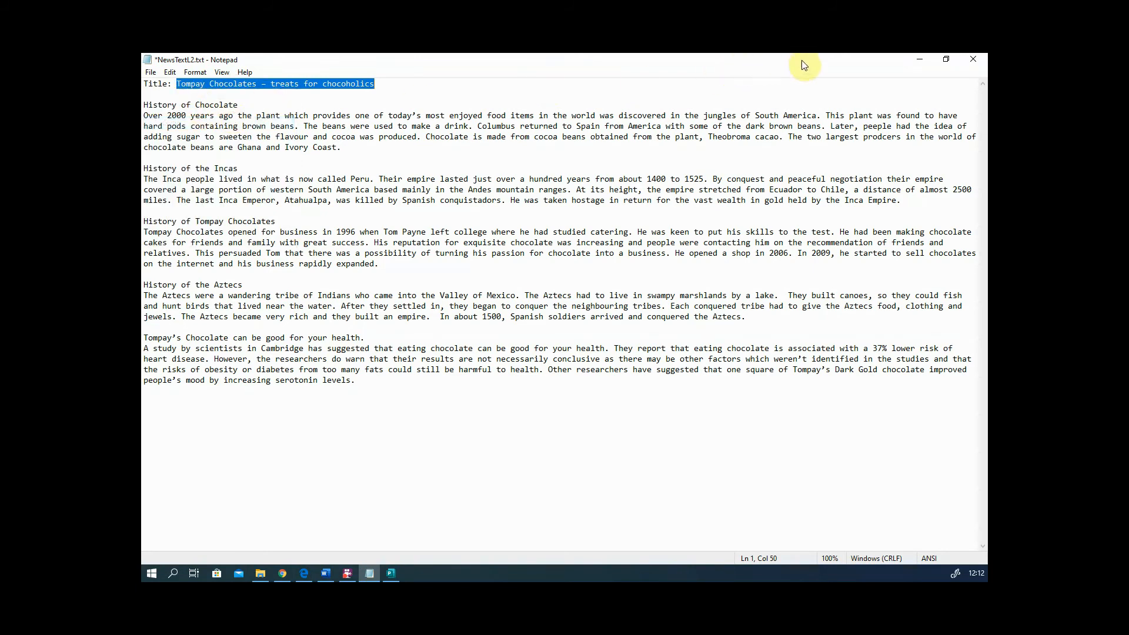
pyautogui.click(916, 61)
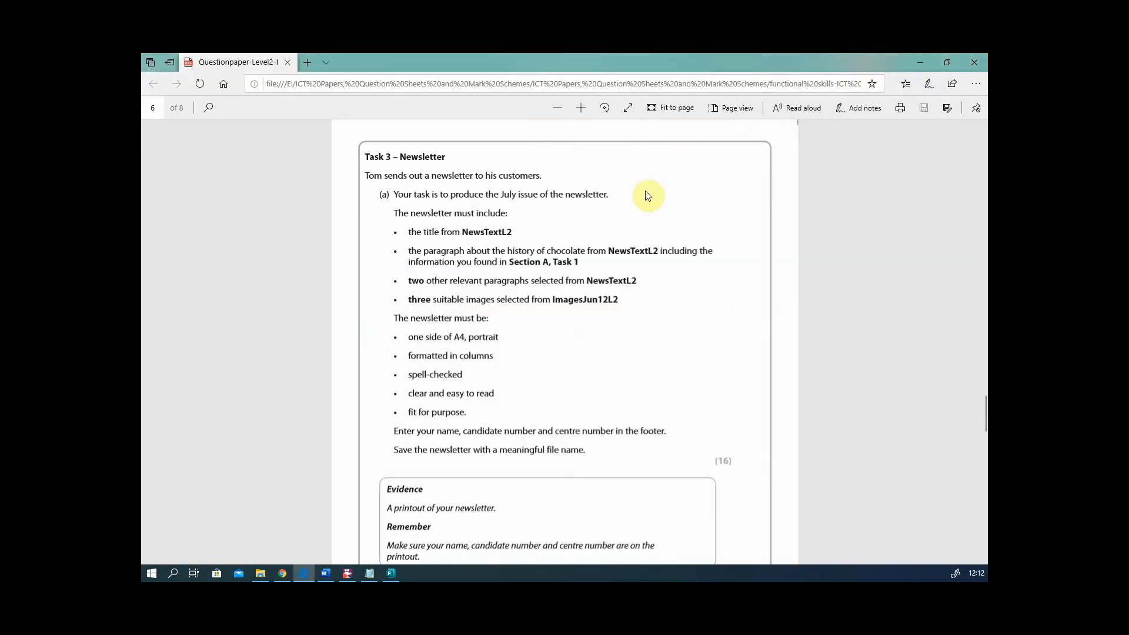
pyautogui.click(391, 575)
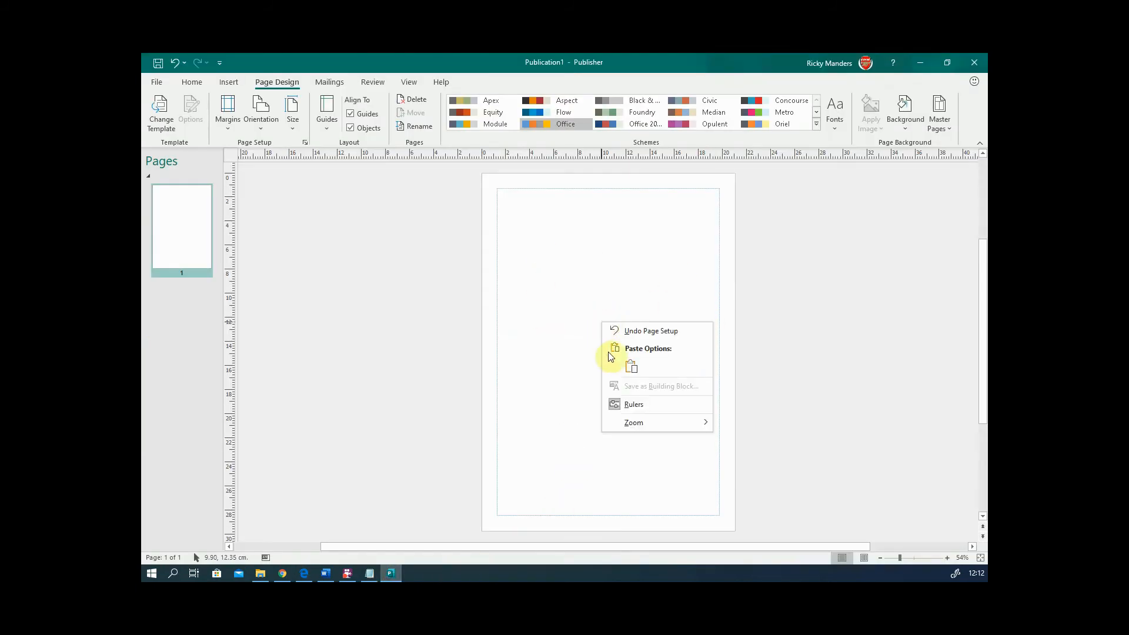
pyautogui.click(631, 366)
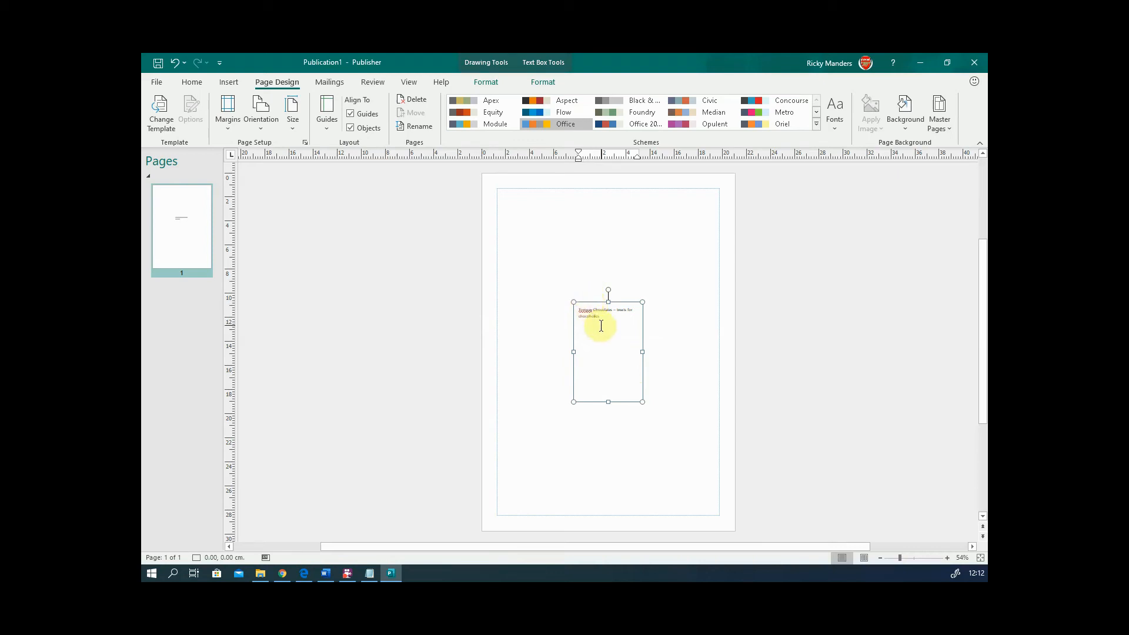
pyautogui.scroll(6, 601, 326)
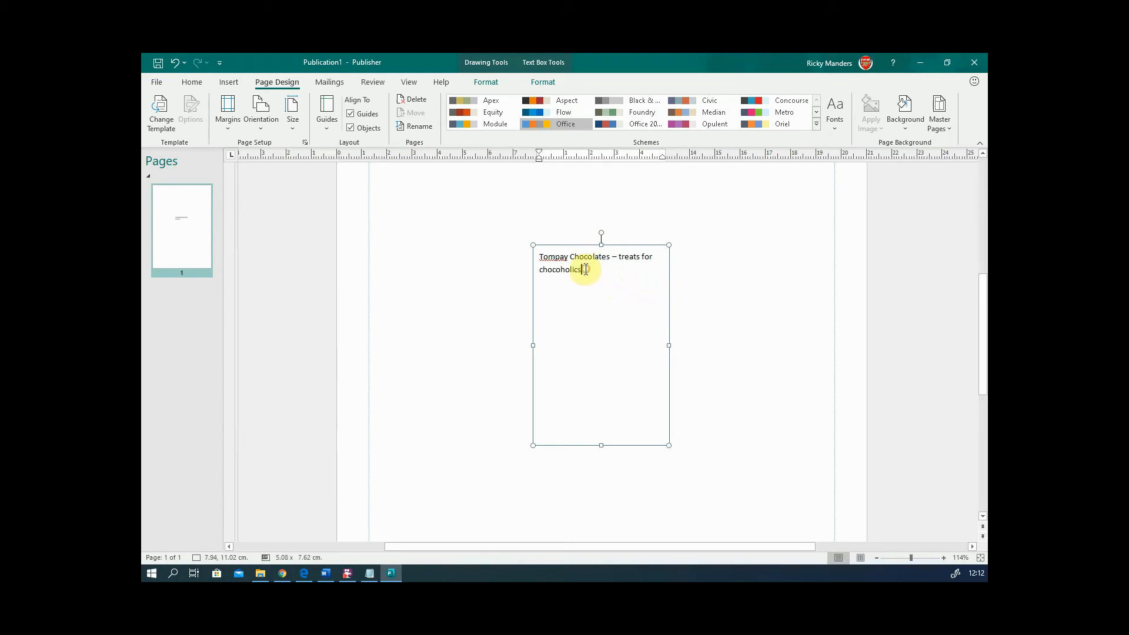
pyautogui.moveTo(585, 269); pyautogui.dragTo(535, 255)
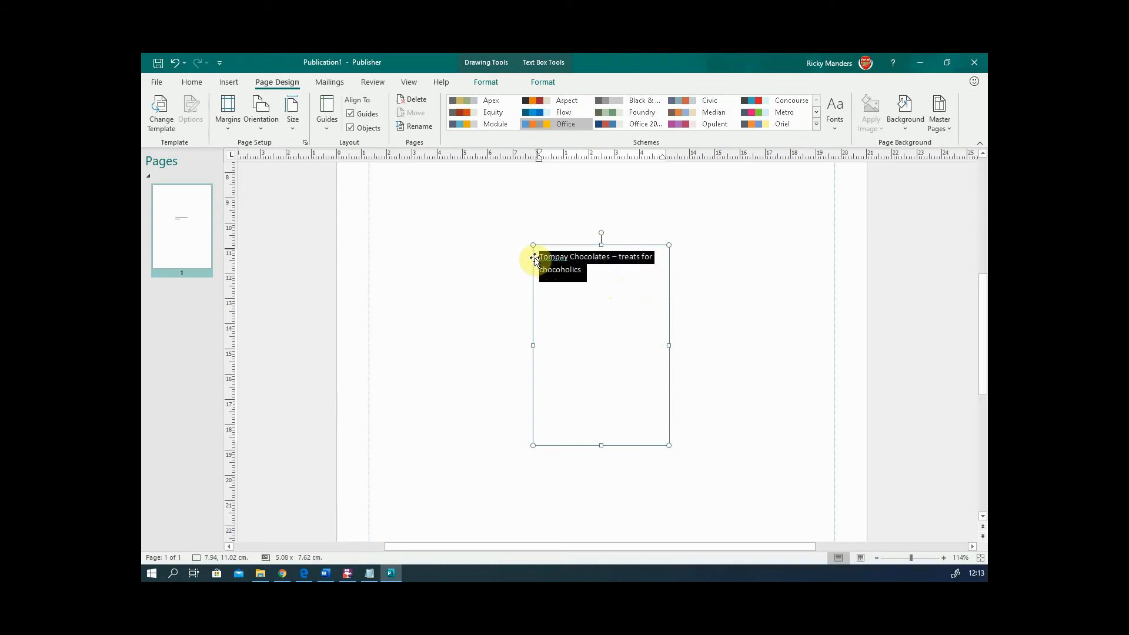
pyautogui.click(600, 274)
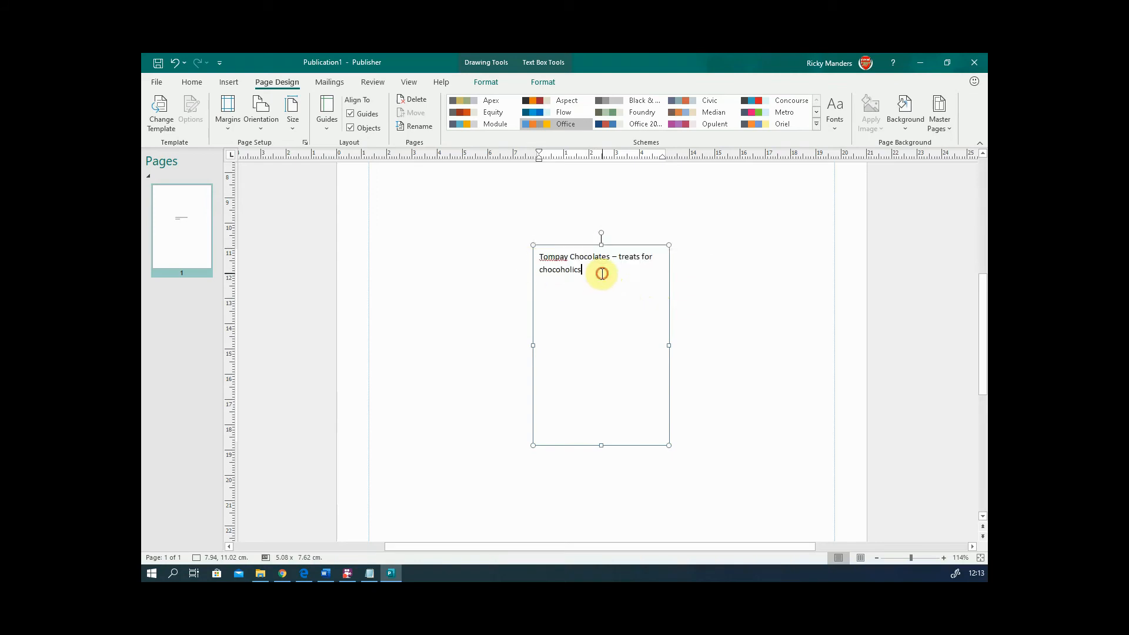
pyautogui.click(668, 315)
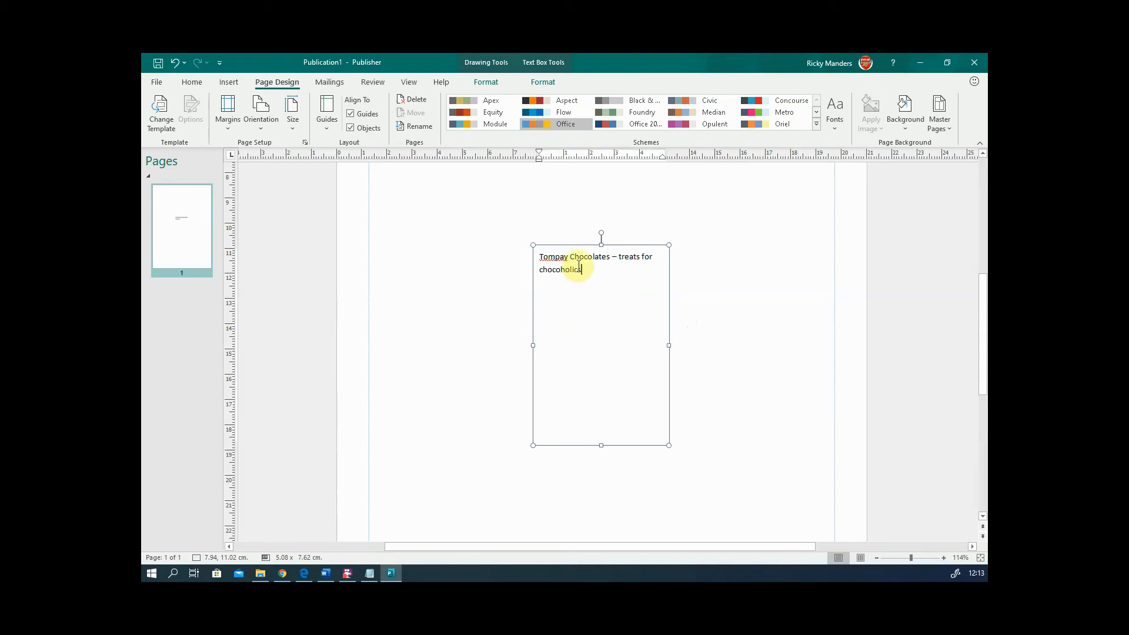
pyautogui.click(677, 308)
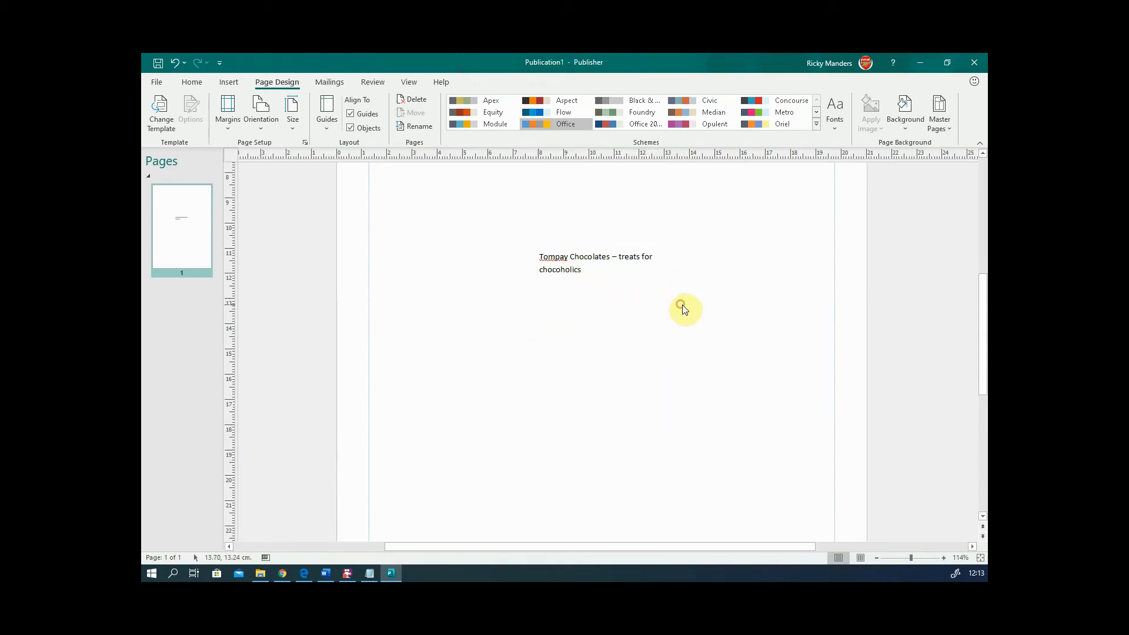
# Move the title text box to the upper-left corner of the page margins, at 1.27, 1.27 cm
pyautogui.click(665, 306)
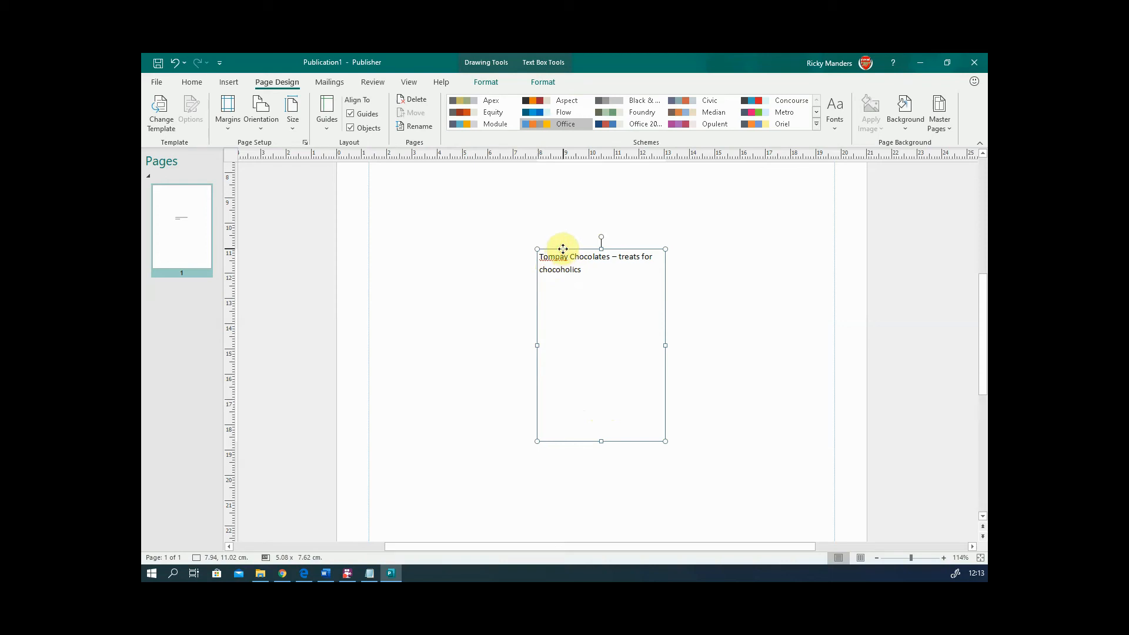
pyautogui.scroll(3, 562, 250)
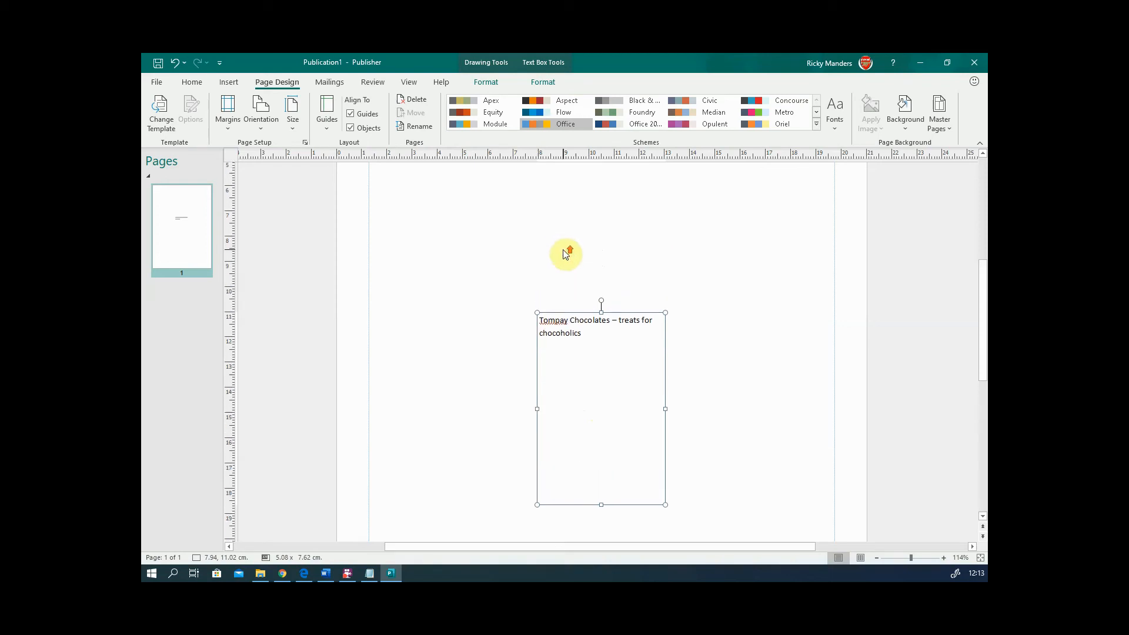
pyautogui.moveTo(575, 361); pyautogui.dragTo(475, 175)
pyautogui.scroll(2, 503, 257)
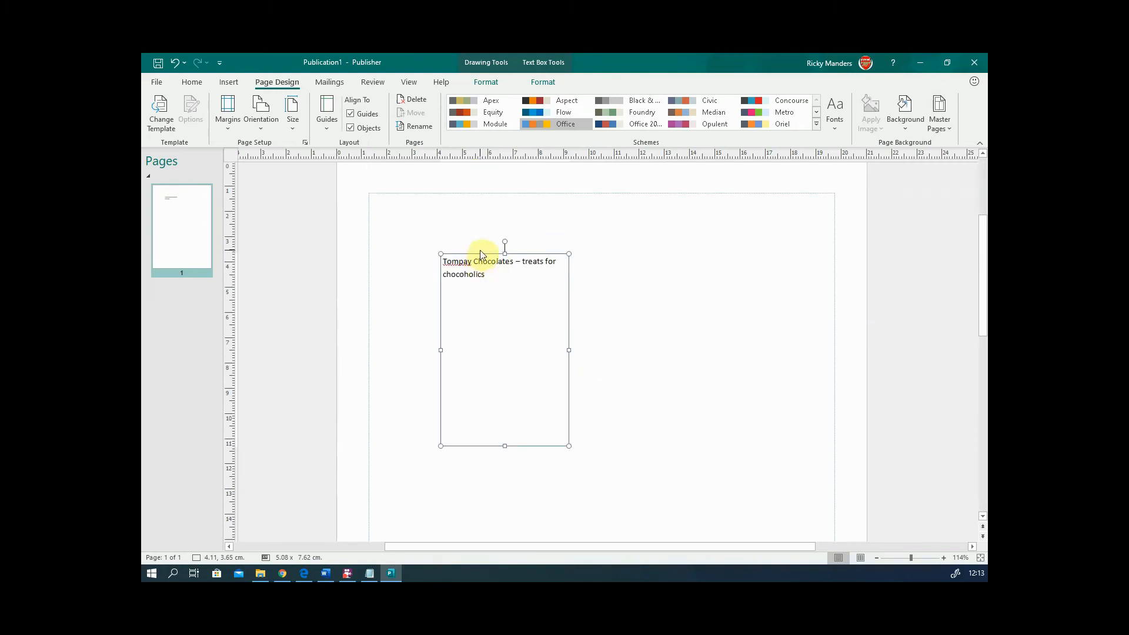
pyautogui.moveTo(479, 255); pyautogui.dragTo(405, 194)
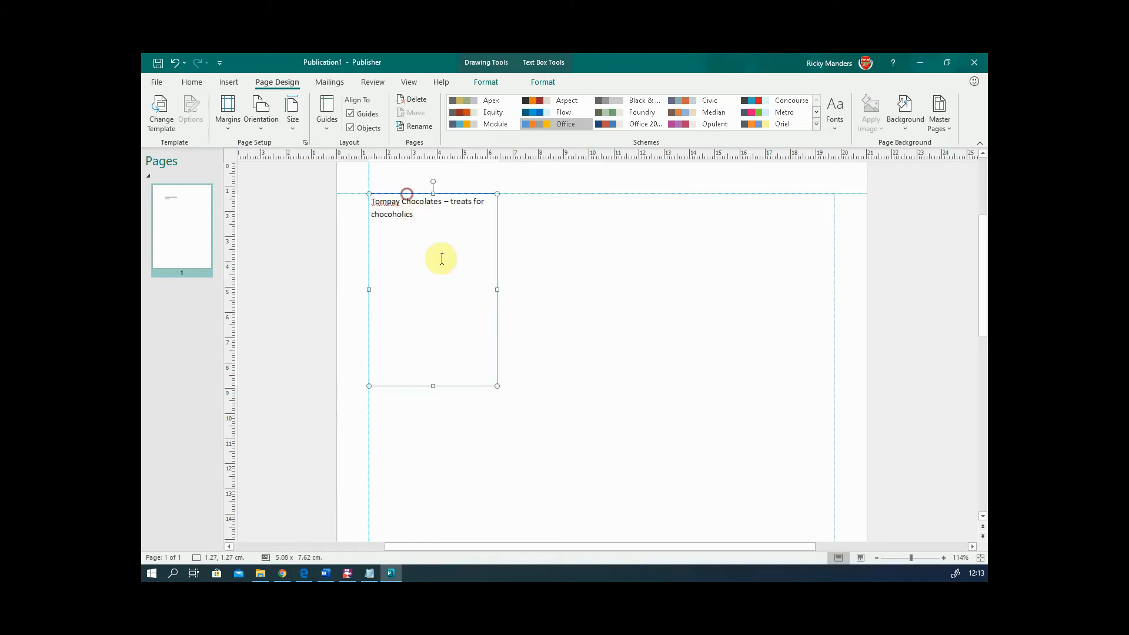
# Resize the title text box to span the page between the margins, about 18.46 x 2.45 cm
pyautogui.moveTo(498, 385)
pyautogui.mouseDown()
pyautogui.moveTo(707, 290)
pyautogui.moveTo(829, 265)
pyautogui.moveTo(507, 388)
pyautogui.mouseUp()
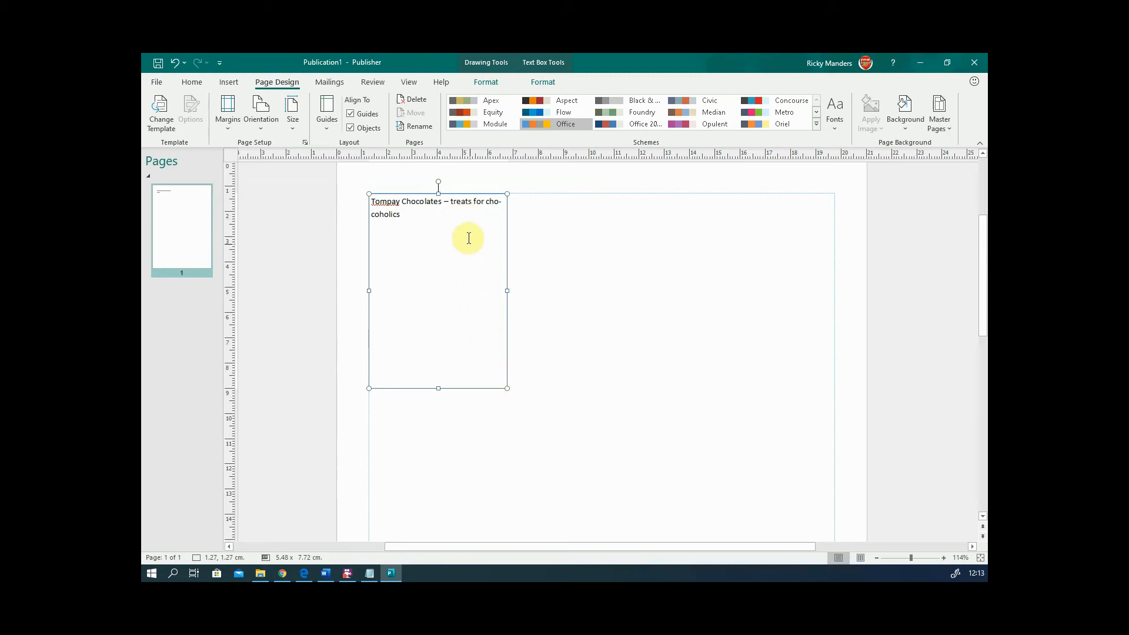
pyautogui.moveTo(505, 388); pyautogui.dragTo(833, 255)
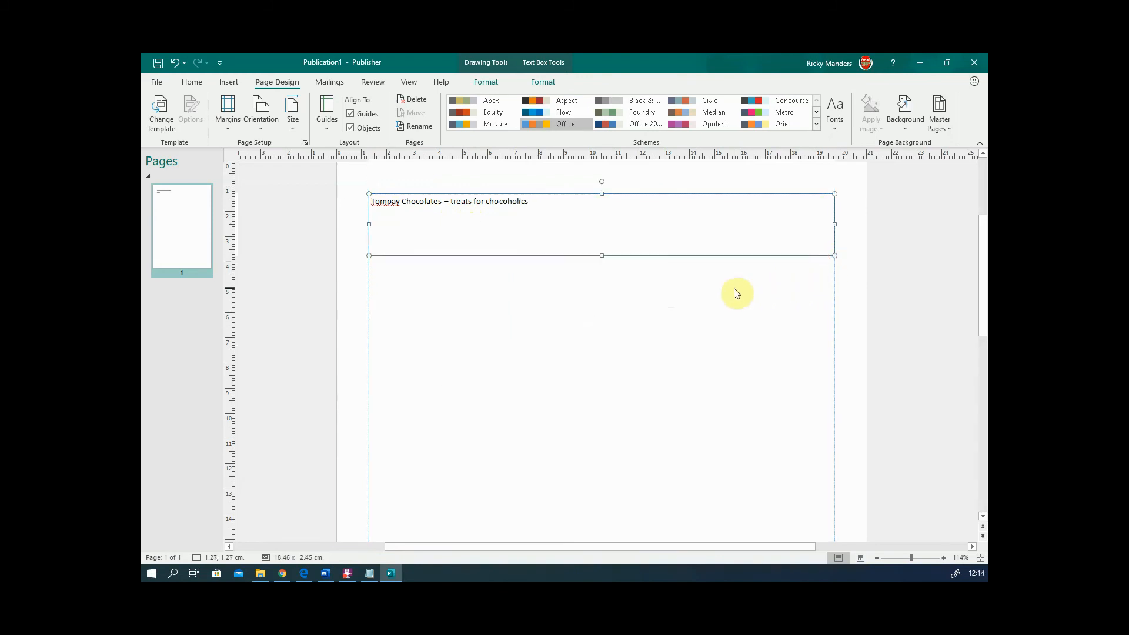
pyautogui.keyDown('ctrl'); pyautogui.scroll(-4, 737, 292); pyautogui.keyUp('ctrl')
pyautogui.scroll(-4, 676, 378)
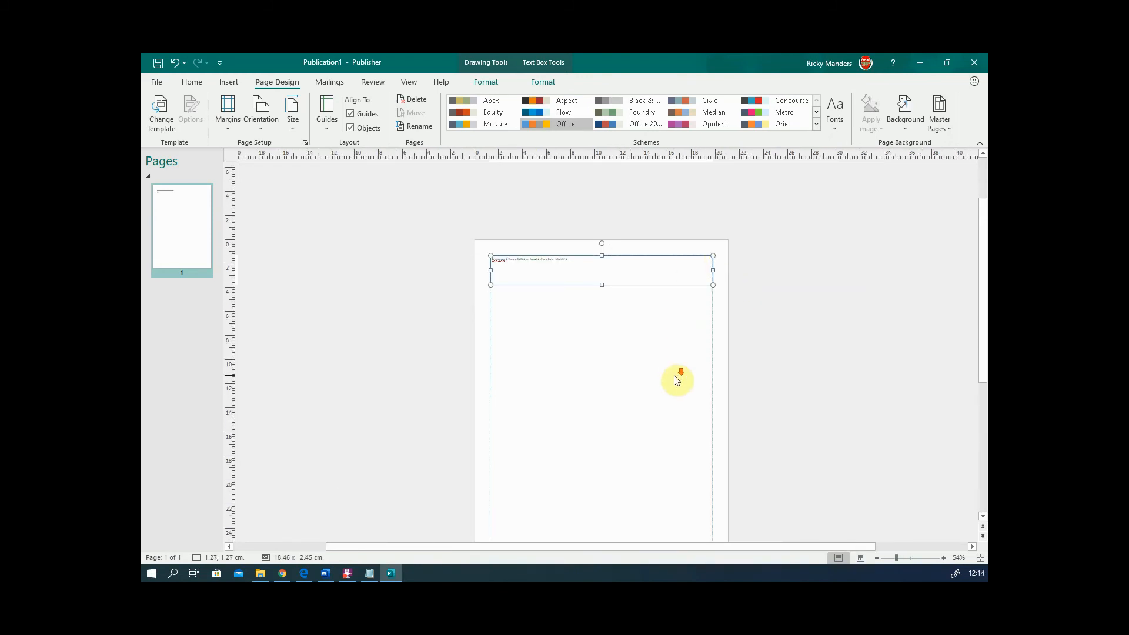
pyautogui.scroll(-1, 675, 378)
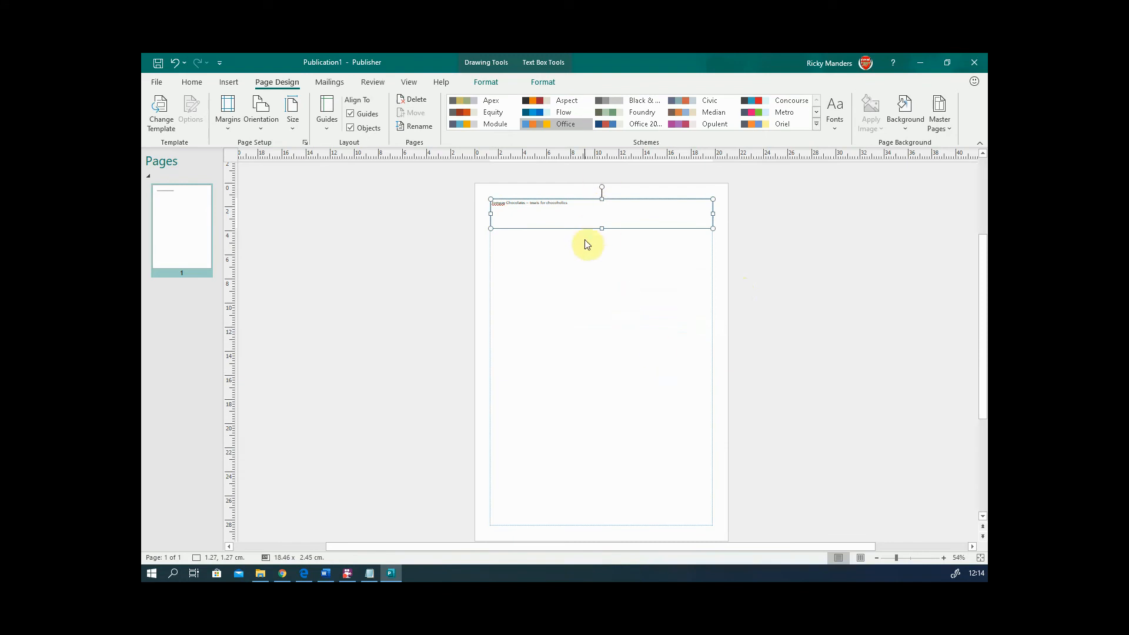
# Enlarge the whole title "Tompay Chocolates – treats for chocoholics" to font size 20
pyautogui.click(583, 205)
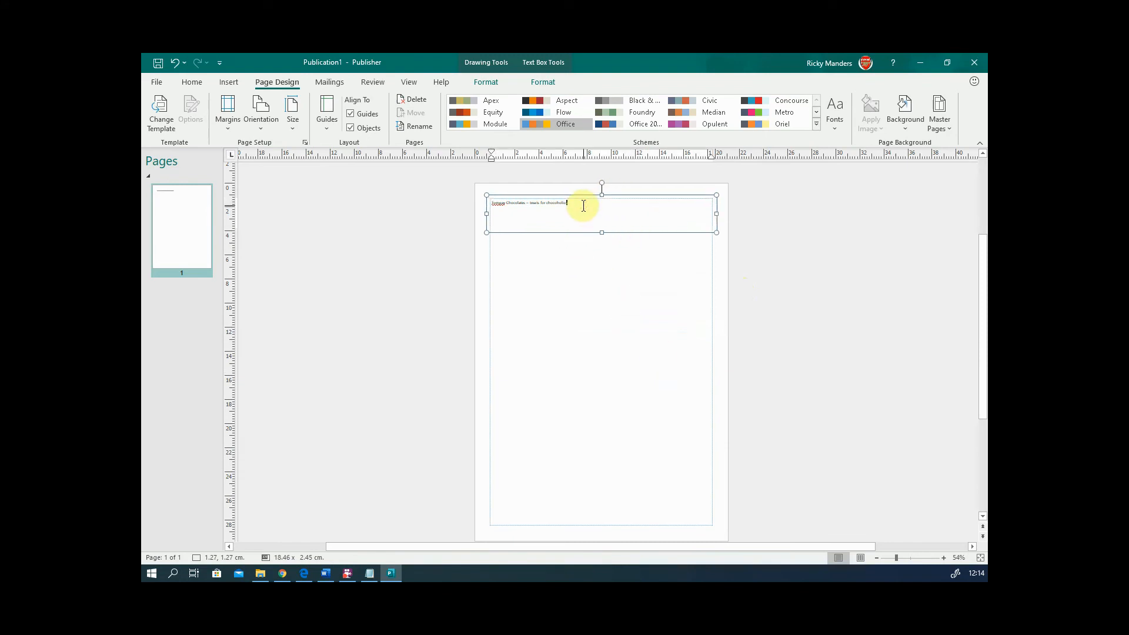
pyautogui.scroll(1, 583, 206)
pyautogui.scroll(6, 583, 247)
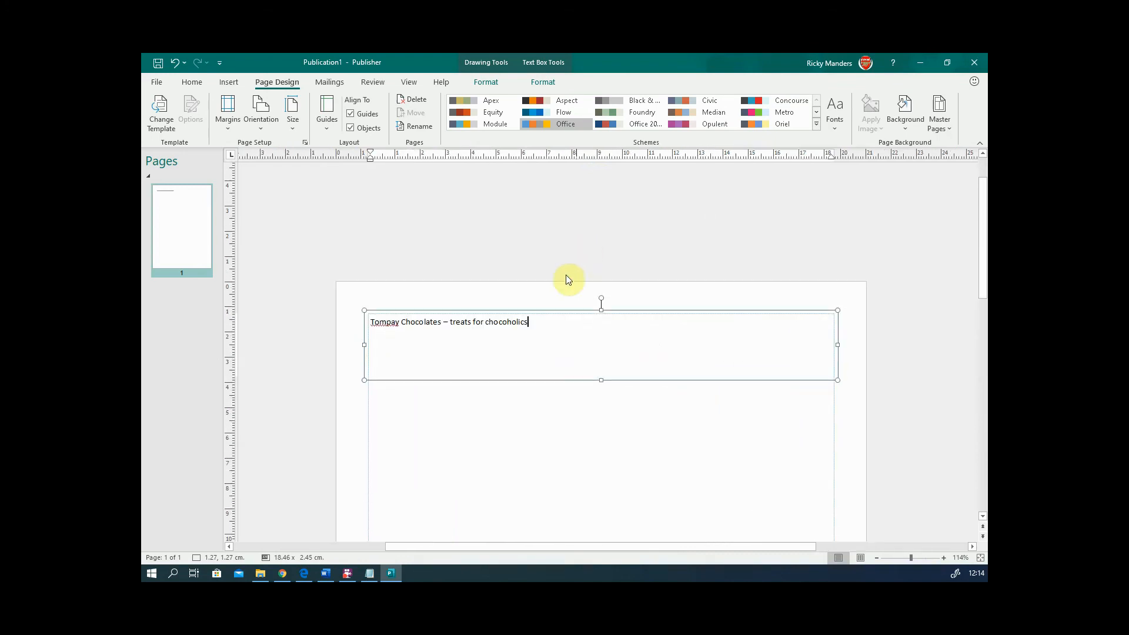
pyautogui.moveTo(544, 323); pyautogui.dragTo(370, 323)
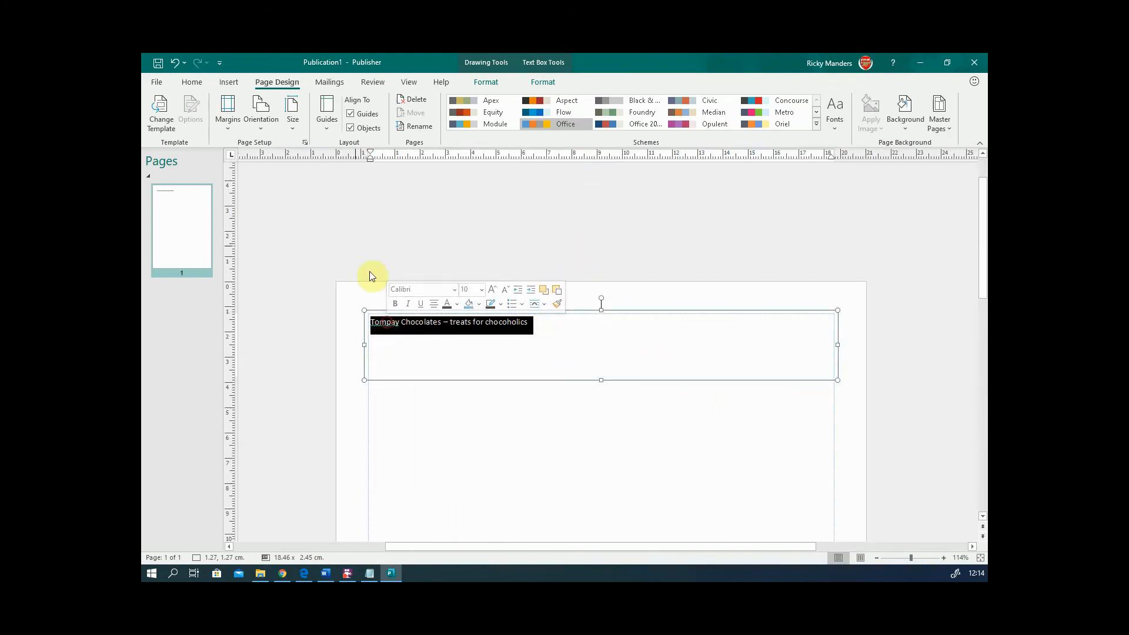
pyautogui.click(193, 82)
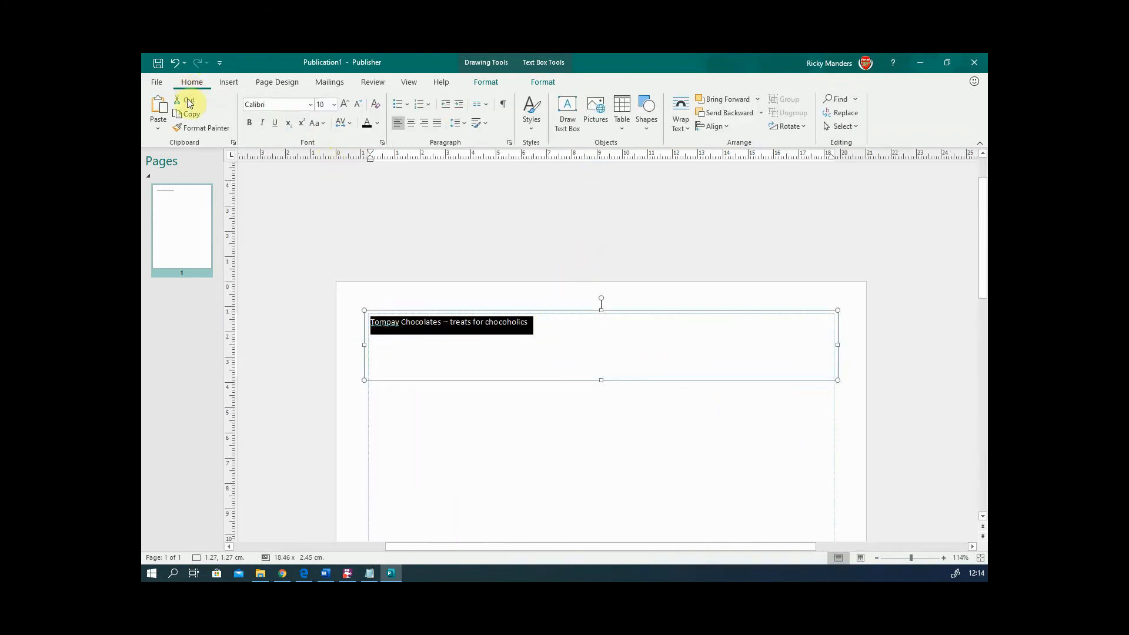
pyautogui.click(344, 105)
pyautogui.click(344, 104)
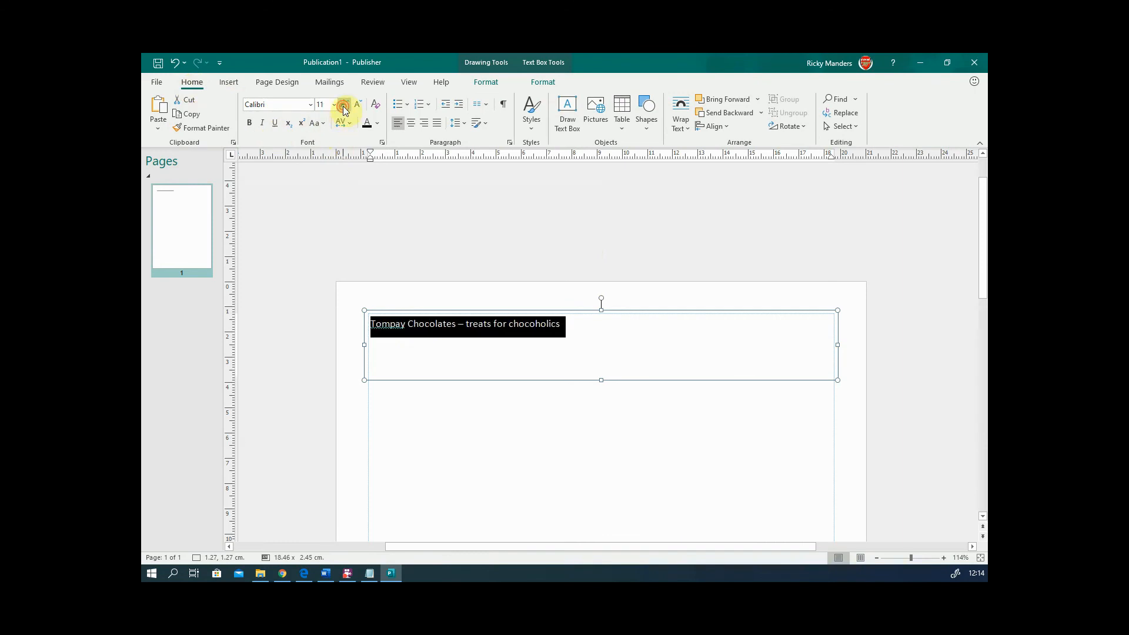
pyautogui.click(344, 105)
pyautogui.click(345, 104)
pyautogui.click(344, 105)
pyautogui.click(345, 104)
pyautogui.click(345, 104)
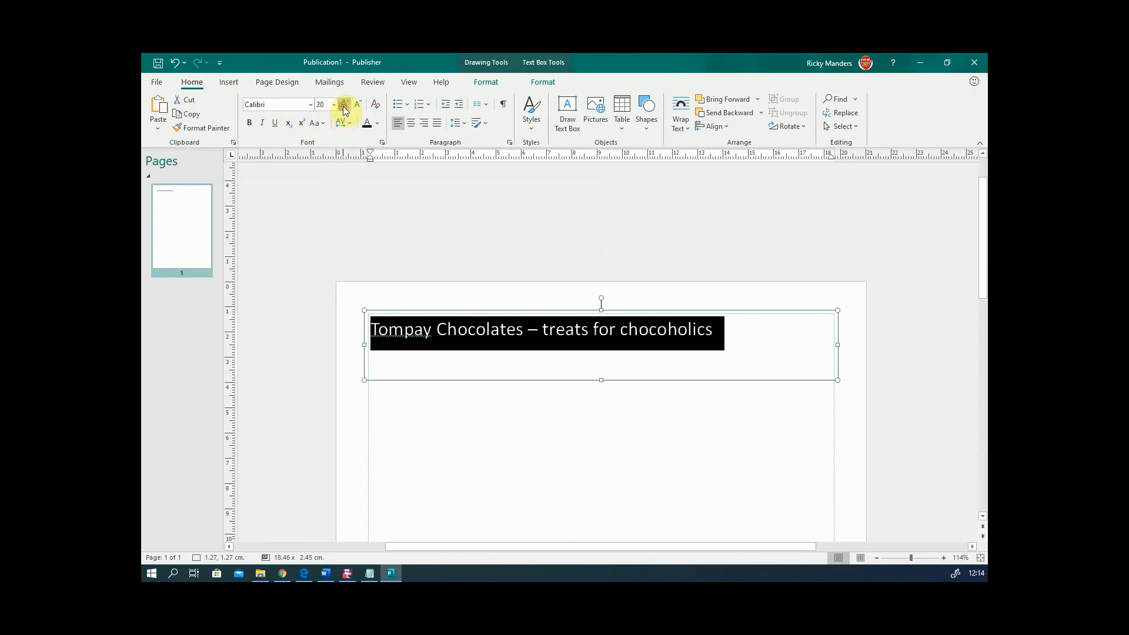
# Enlarge the title to font size 24 and set its text box to Best Fit
pyautogui.click(344, 105)
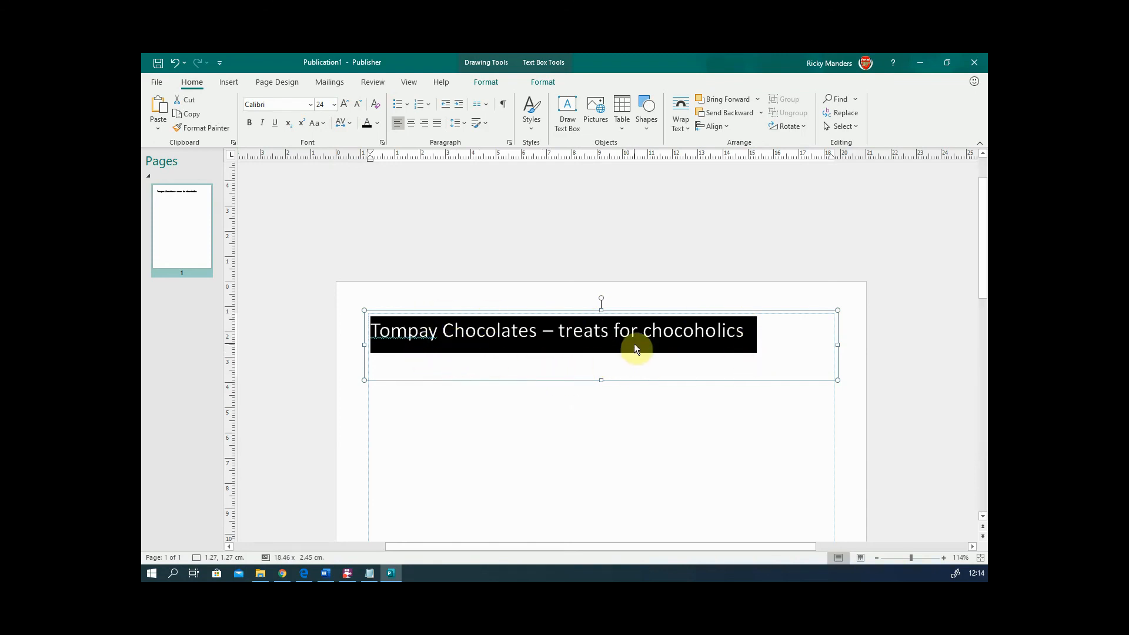
pyautogui.click(756, 332)
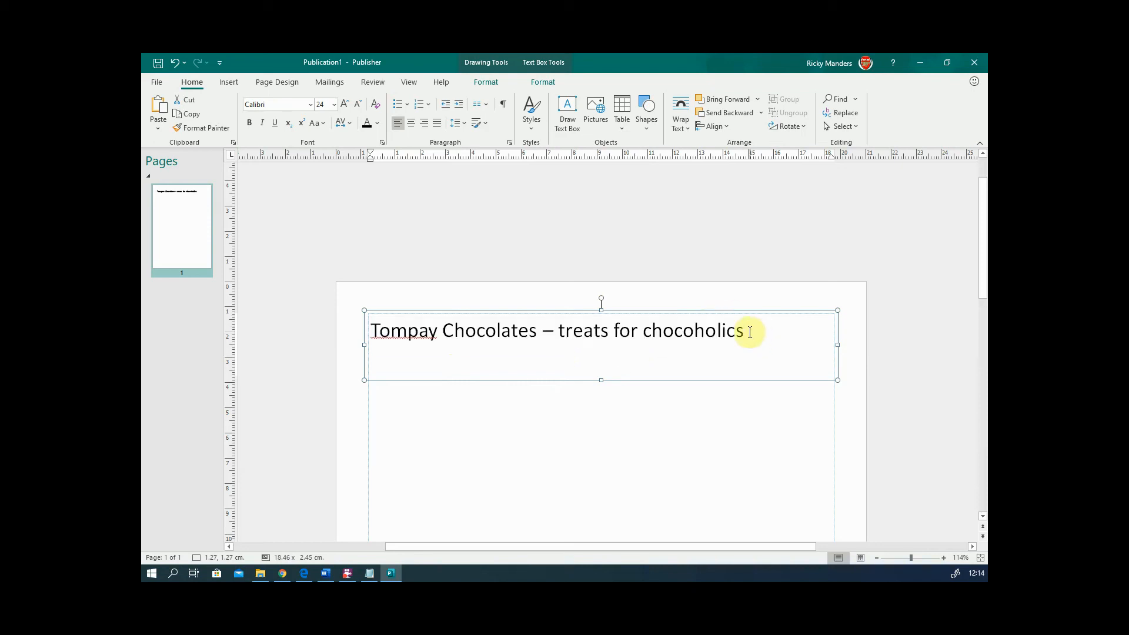
pyautogui.rightClick(749, 333)
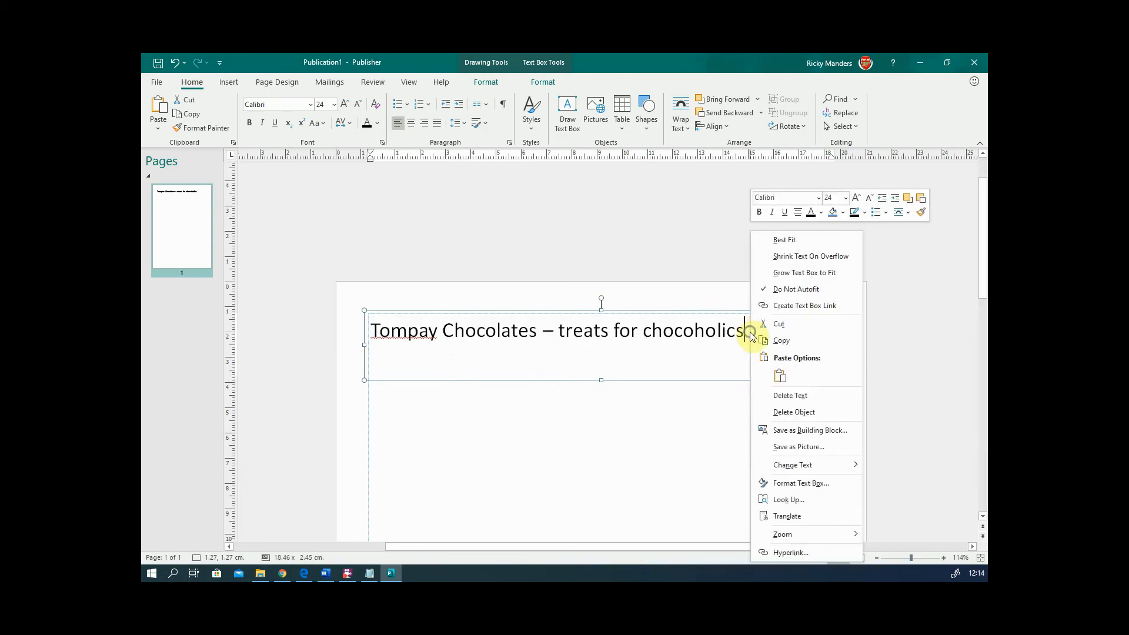
pyautogui.click(789, 241)
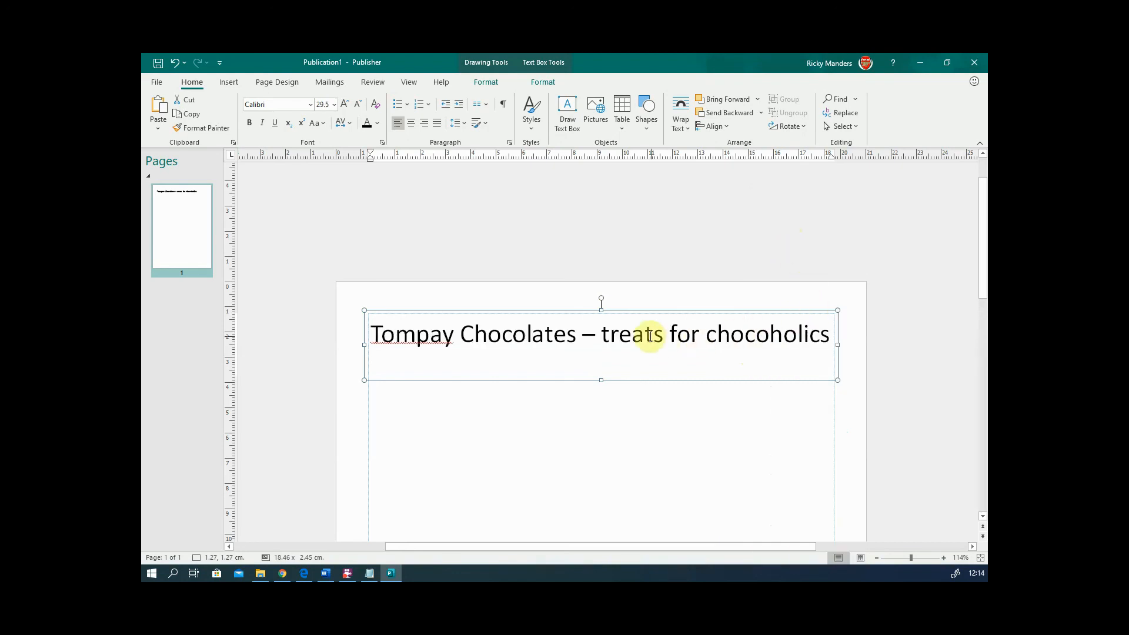
# Try the title box at about 10.33 x 5.85 cm, and return it to margin width at about 18.46 x 2.12 cm
pyautogui.moveTo(834, 377); pyautogui.dragTo(629, 384)
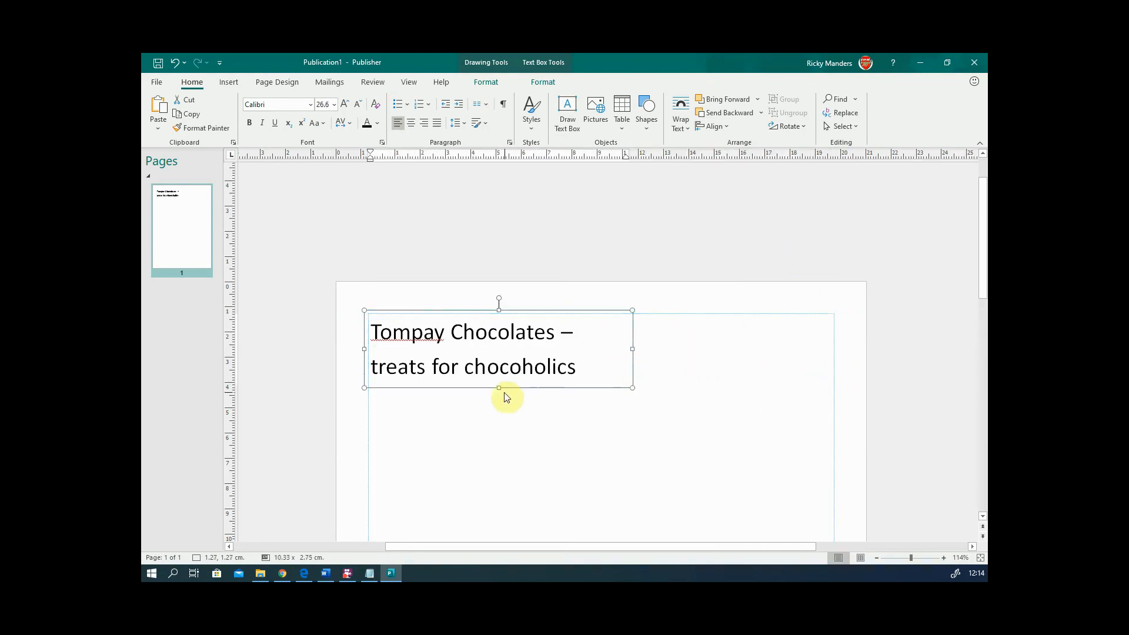
pyautogui.moveTo(498, 388); pyautogui.dragTo(500, 462)
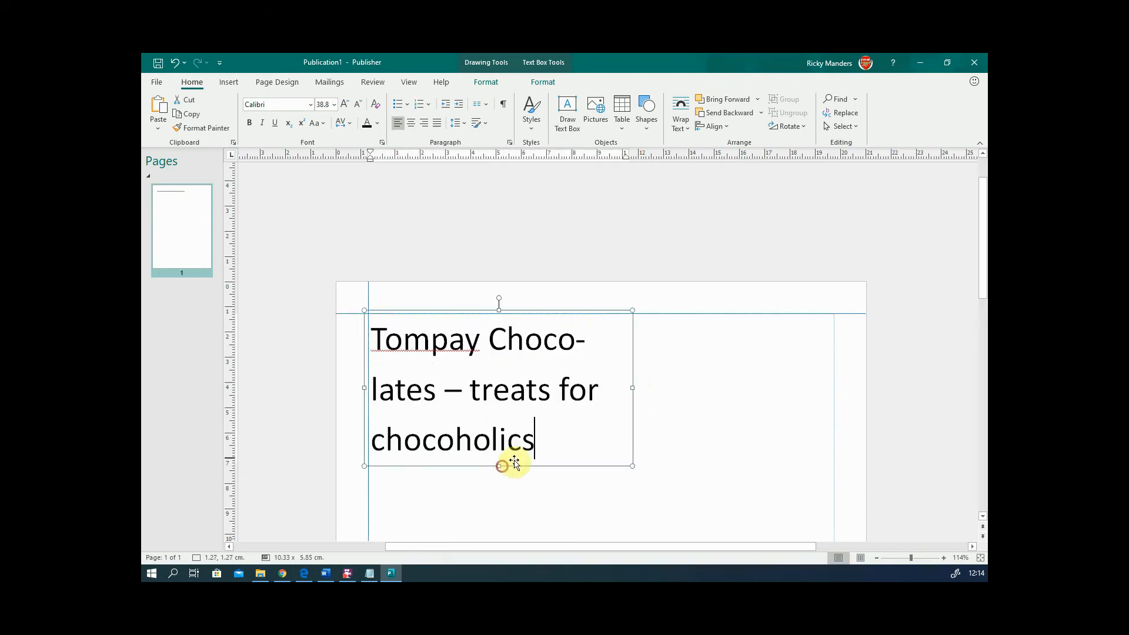
pyautogui.moveTo(649, 385); pyautogui.dragTo(837, 380)
pyautogui.moveTo(602, 465); pyautogui.dragTo(600, 372)
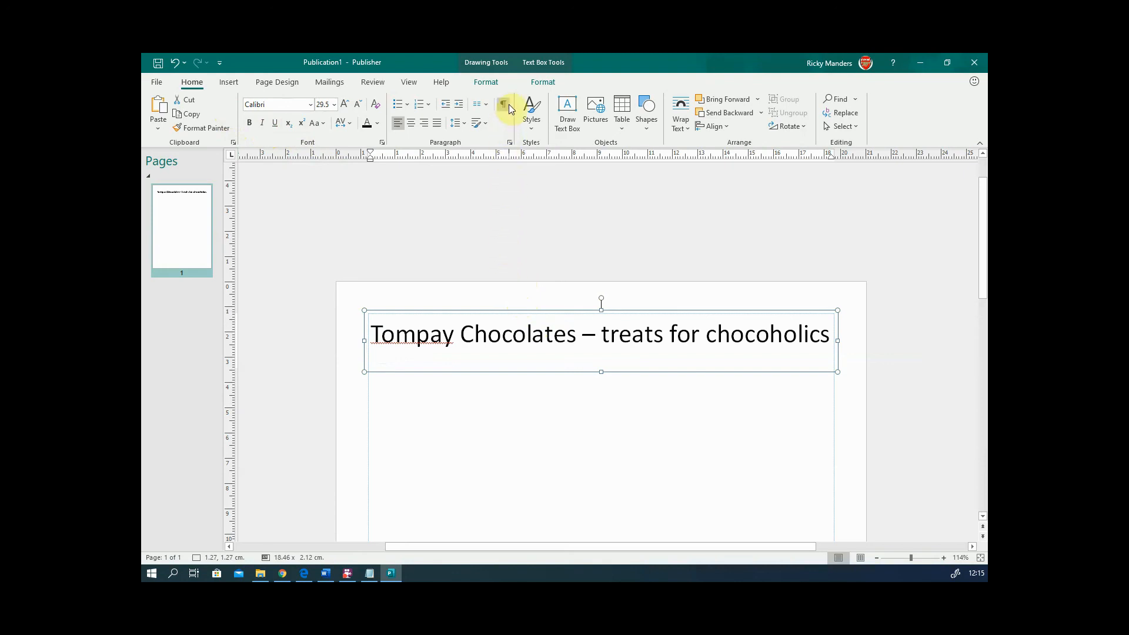
# Try bottom-left and bottom-right alignment for the title, and settle on centring it both horizontally and vertically in its text box
pyautogui.click(541, 84)
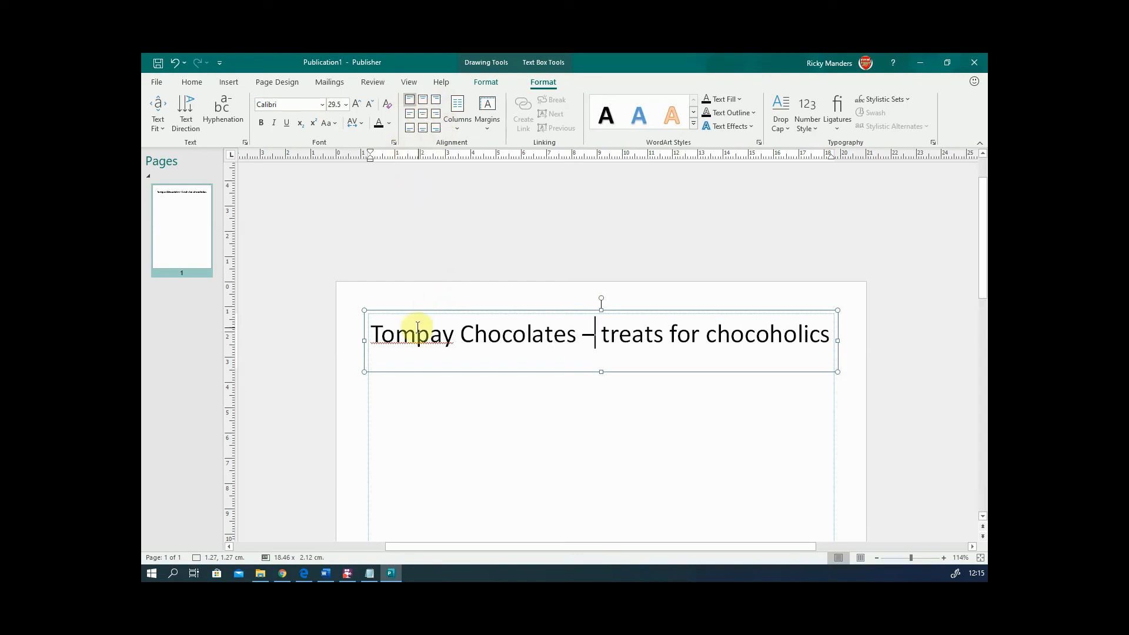
pyautogui.click(411, 130)
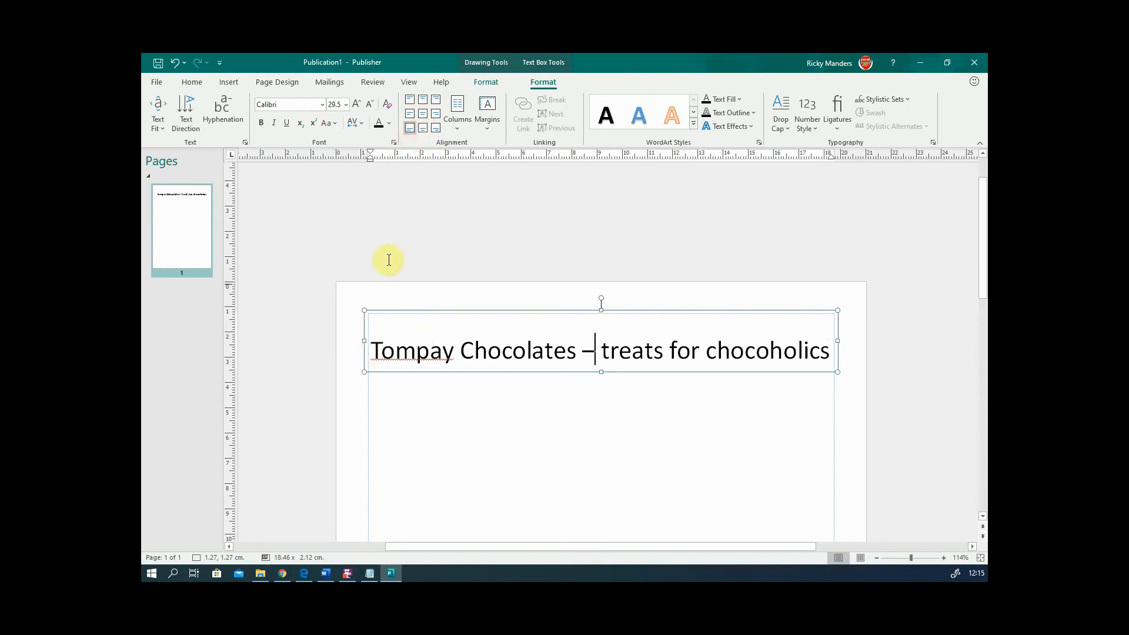
pyautogui.click(434, 130)
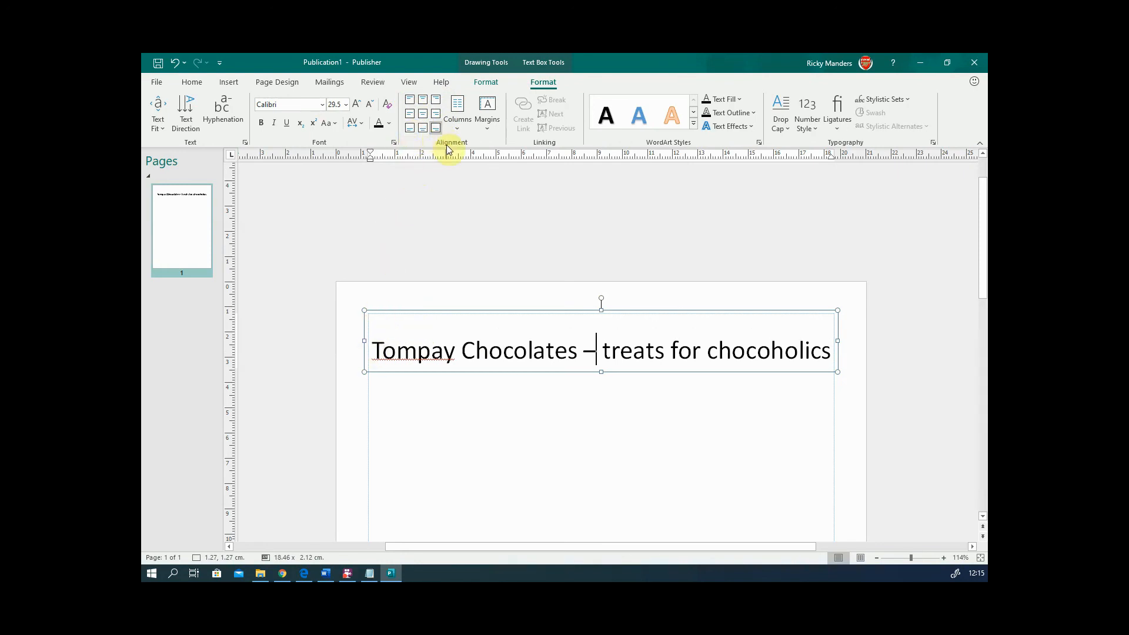
pyautogui.click(423, 115)
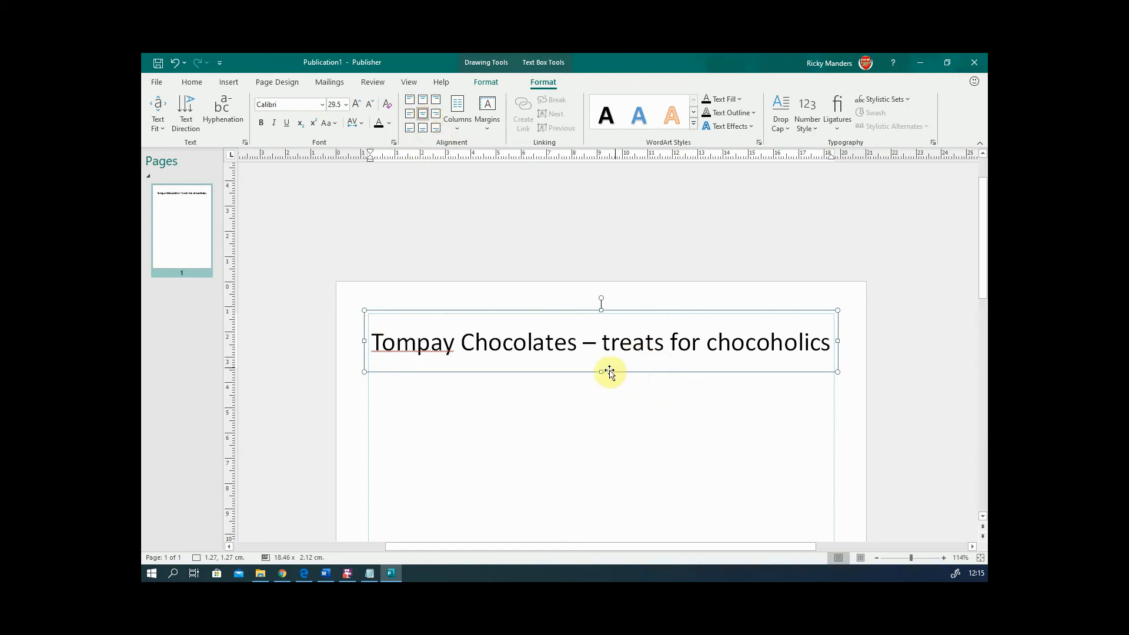
# Reduce the height of the title text box to about 1.77 cm and deselect it
pyautogui.moveTo(601, 371); pyautogui.dragTo(600, 362)
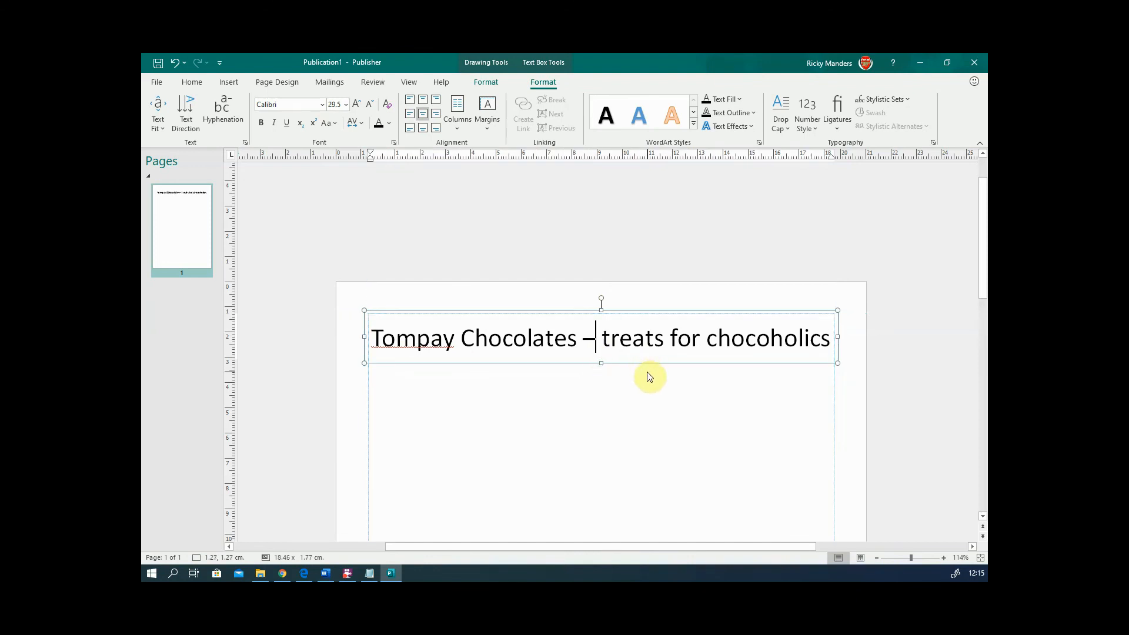
pyautogui.click(649, 377)
pyautogui.click(599, 346)
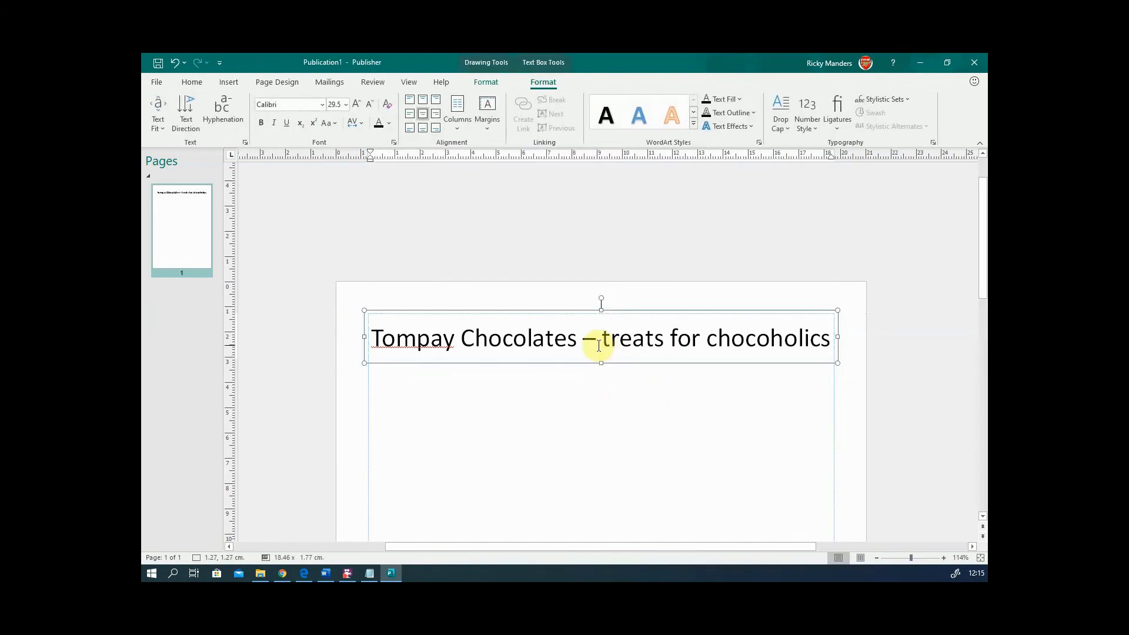
pyautogui.click(627, 389)
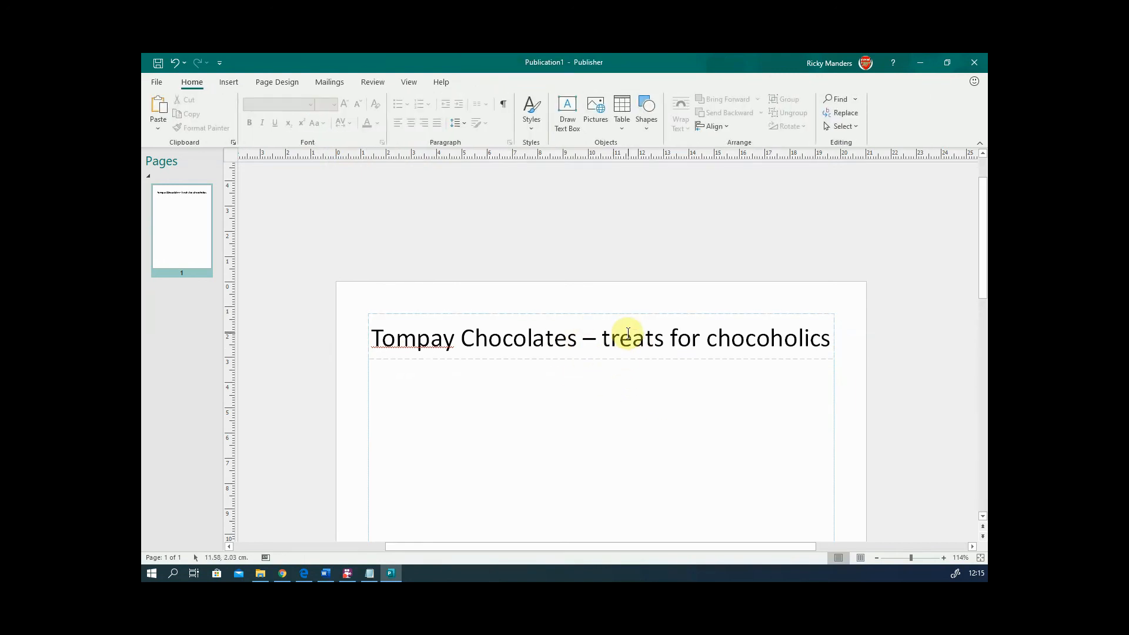